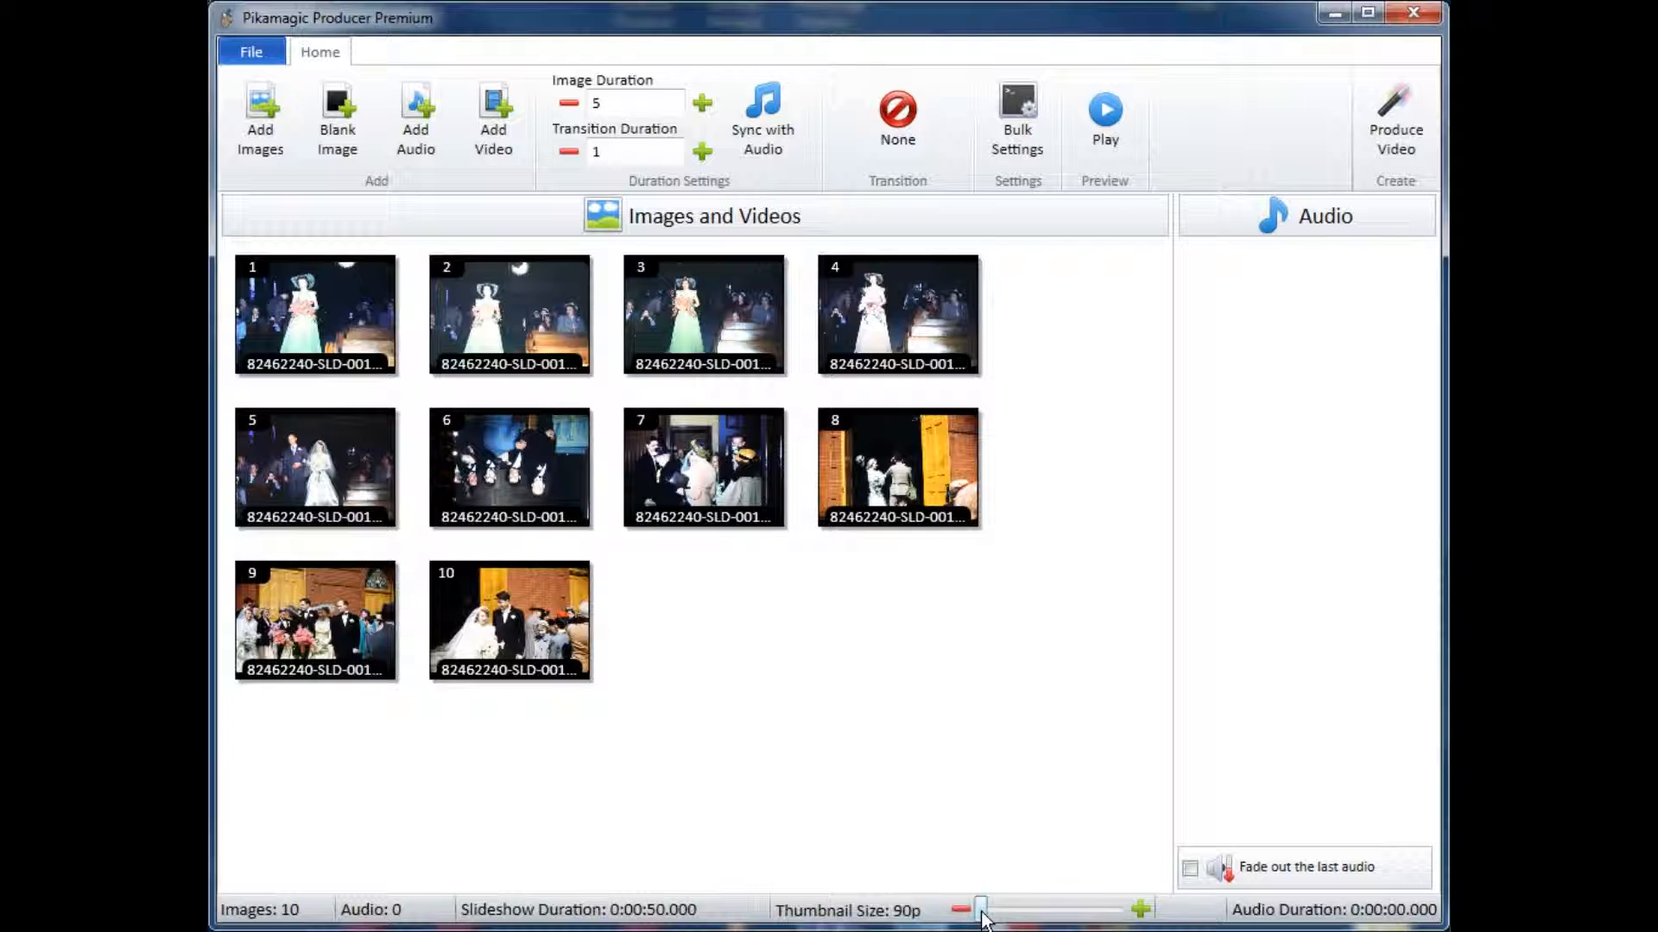
Step: Enlarge the thumbnails to about 142p and flip the upside-down sixth image vertically in the image editor
drag(982, 912, 1033, 914)
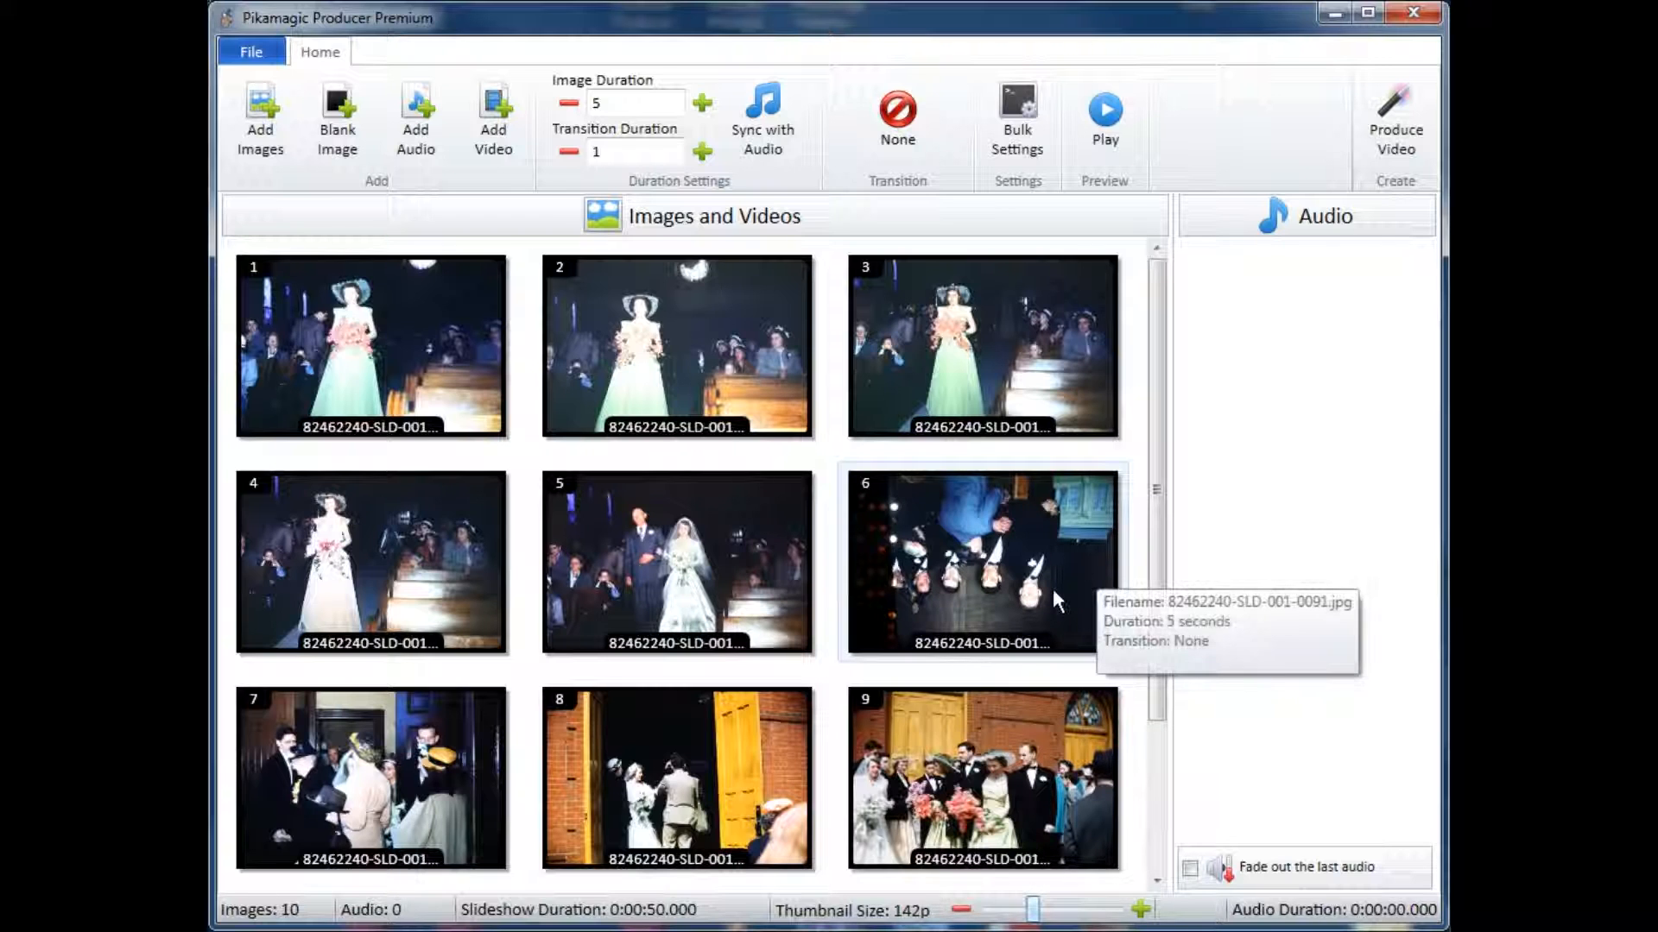
click(970, 573)
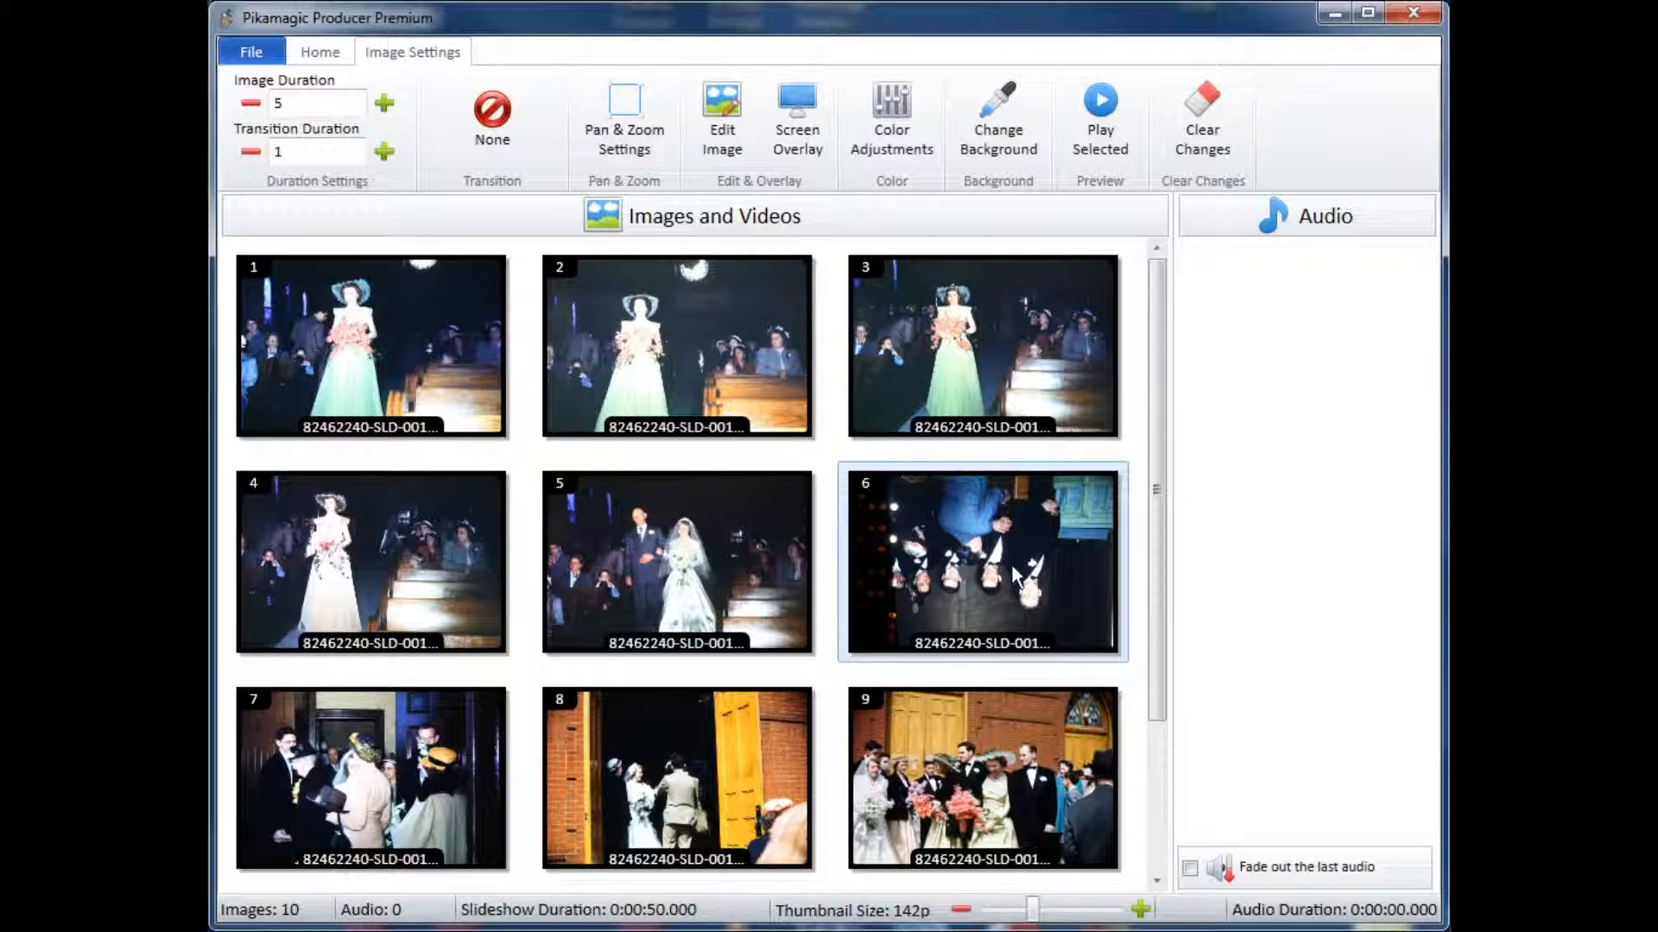
click(310, 50)
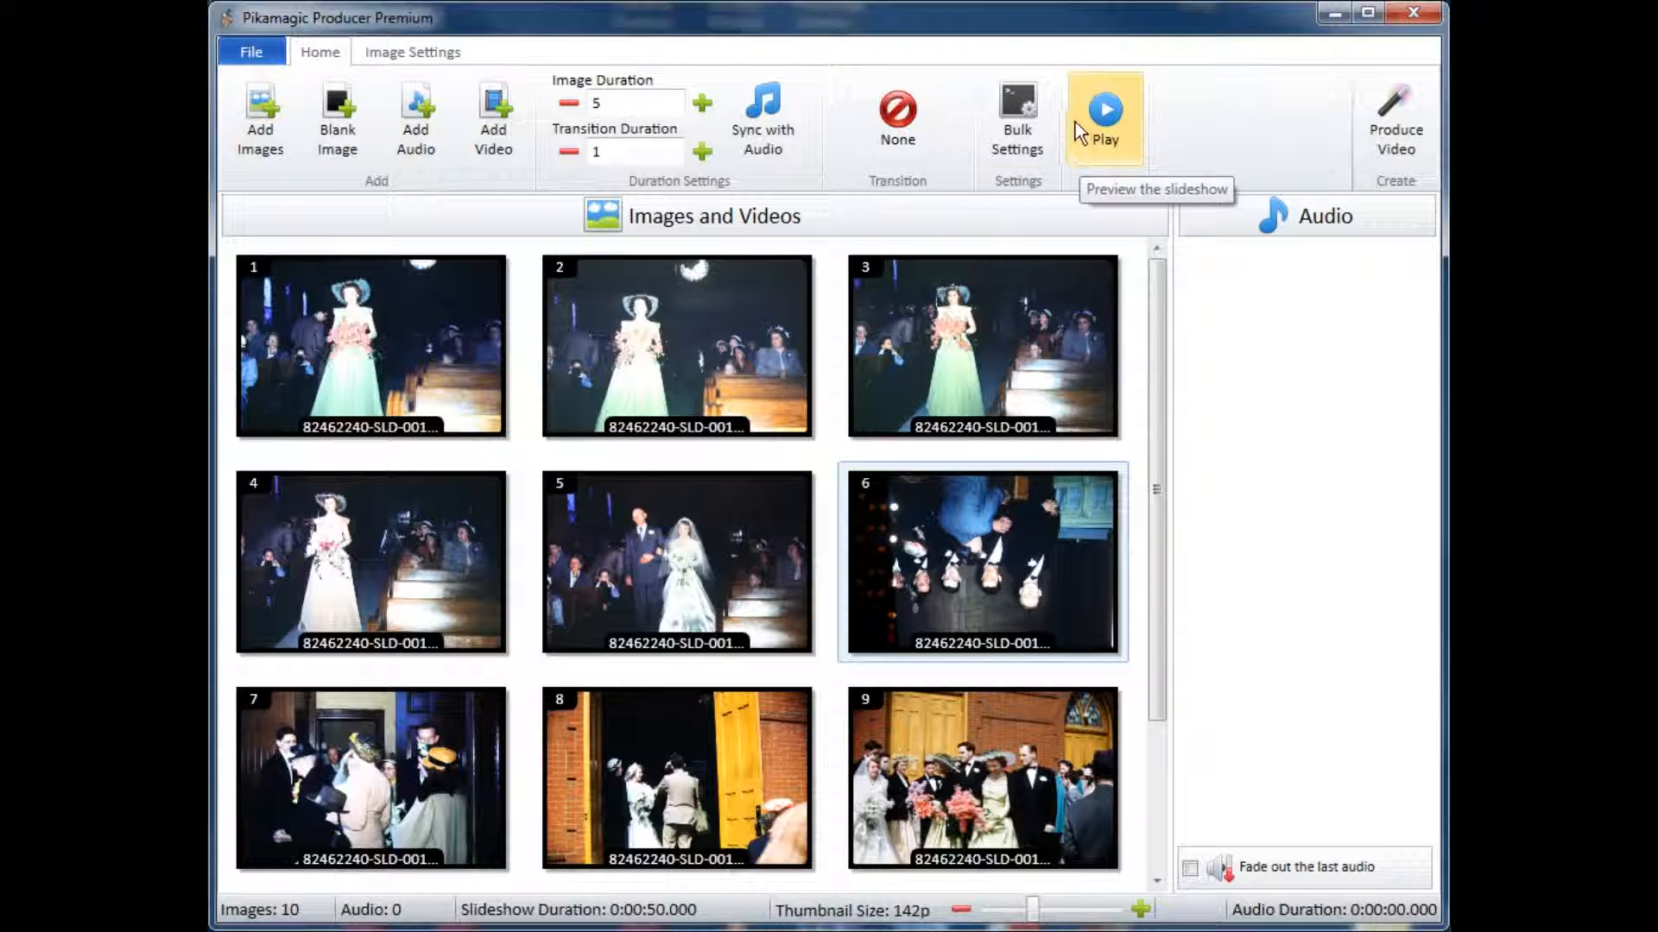
click(421, 50)
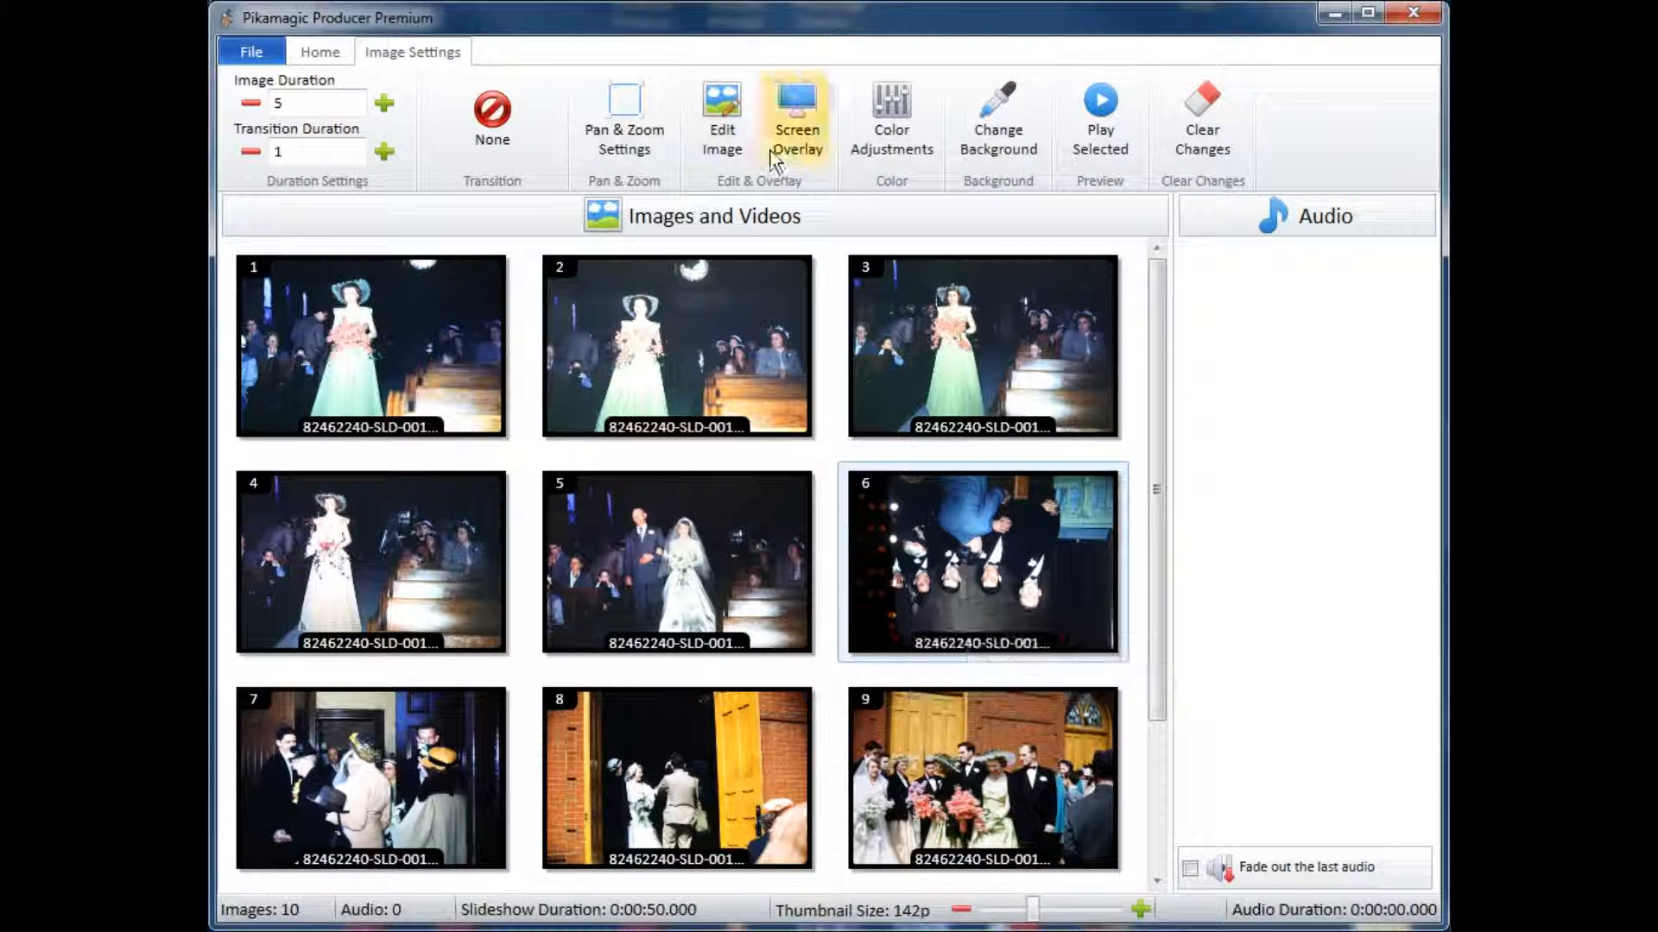
double_click(999, 579)
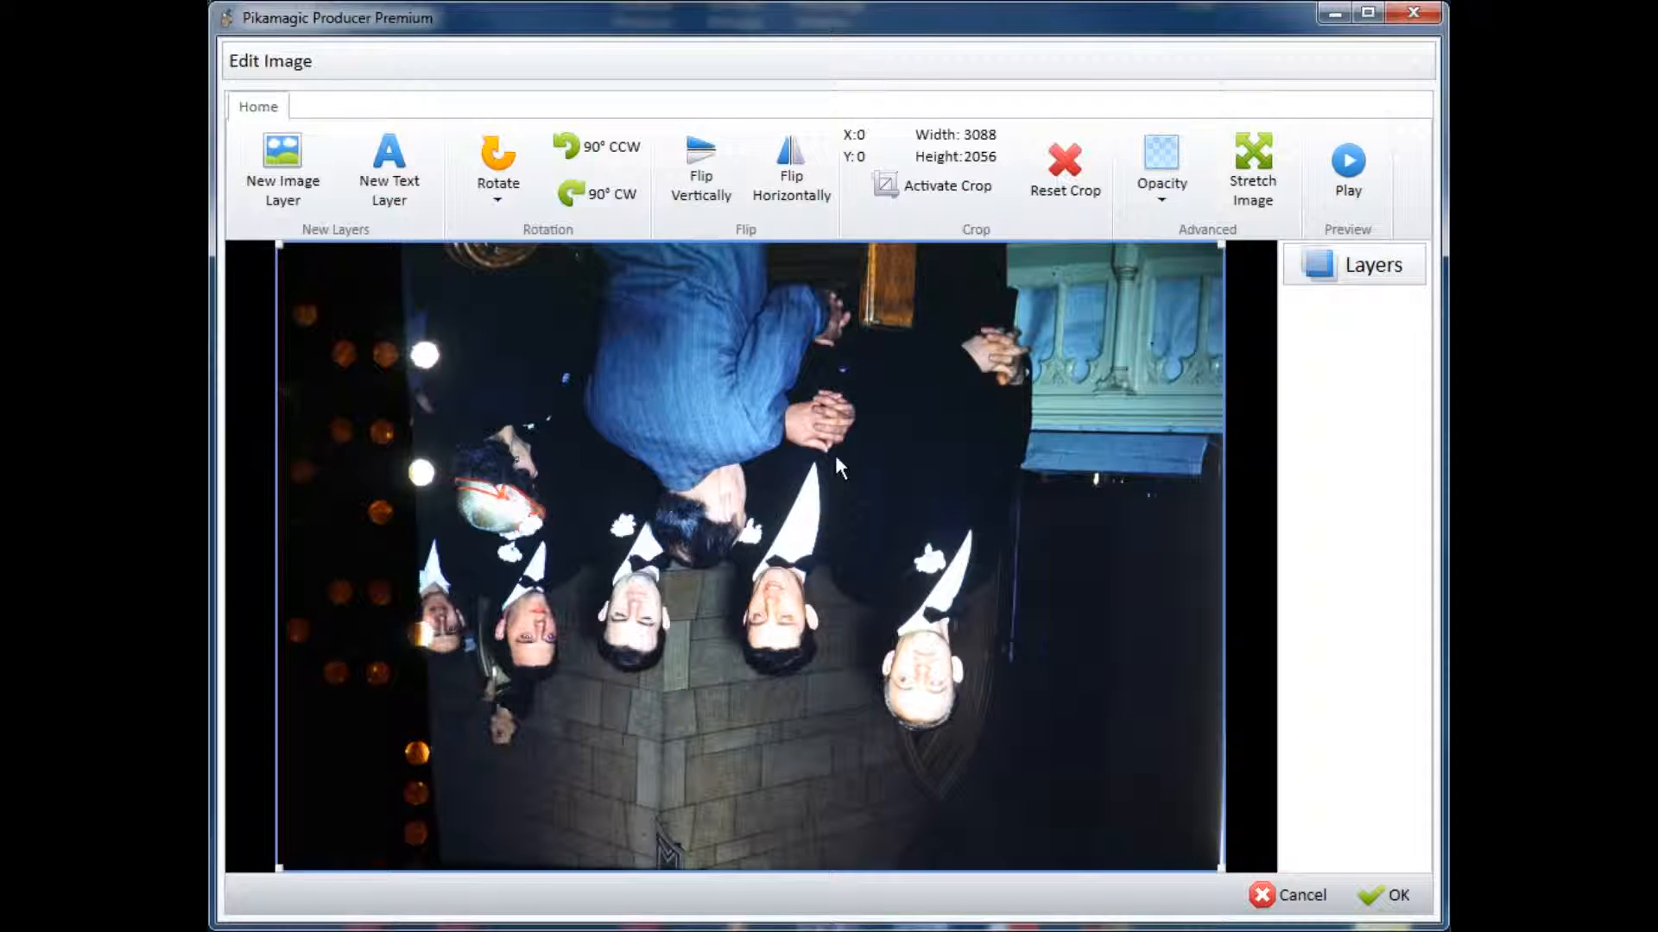
click(696, 167)
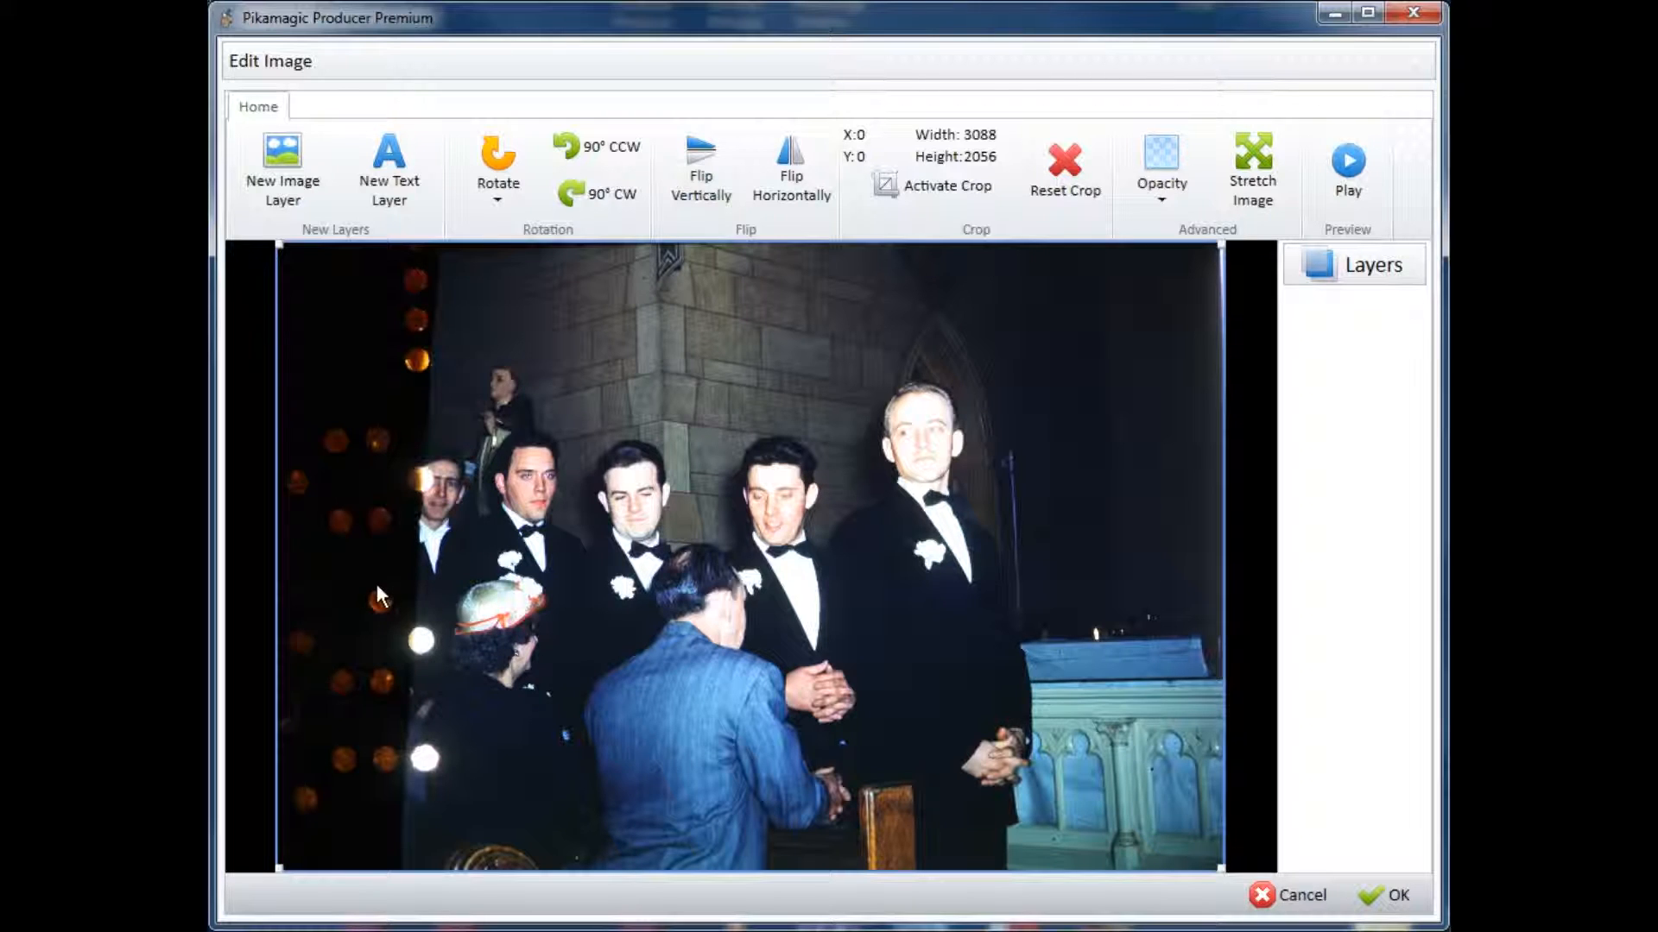
Step: Crop both sides of the groomsmen photo to an area of about 2046 by 2044 pixels, starting at X 549, Y 12
click(912, 187)
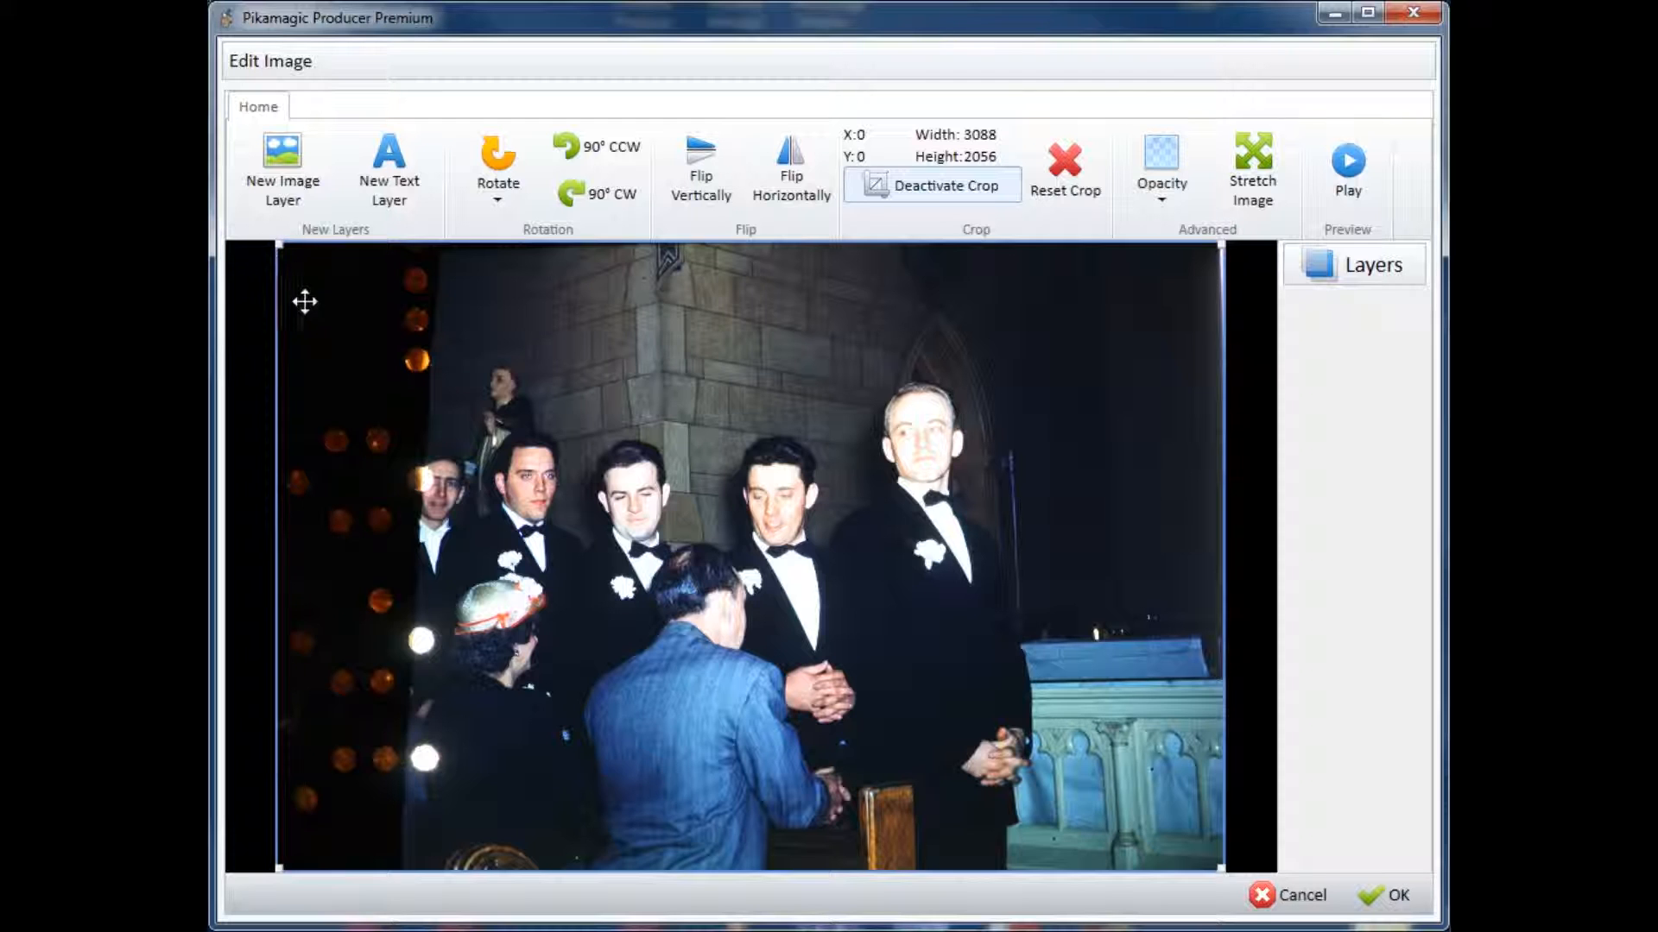
drag(279, 242, 448, 253)
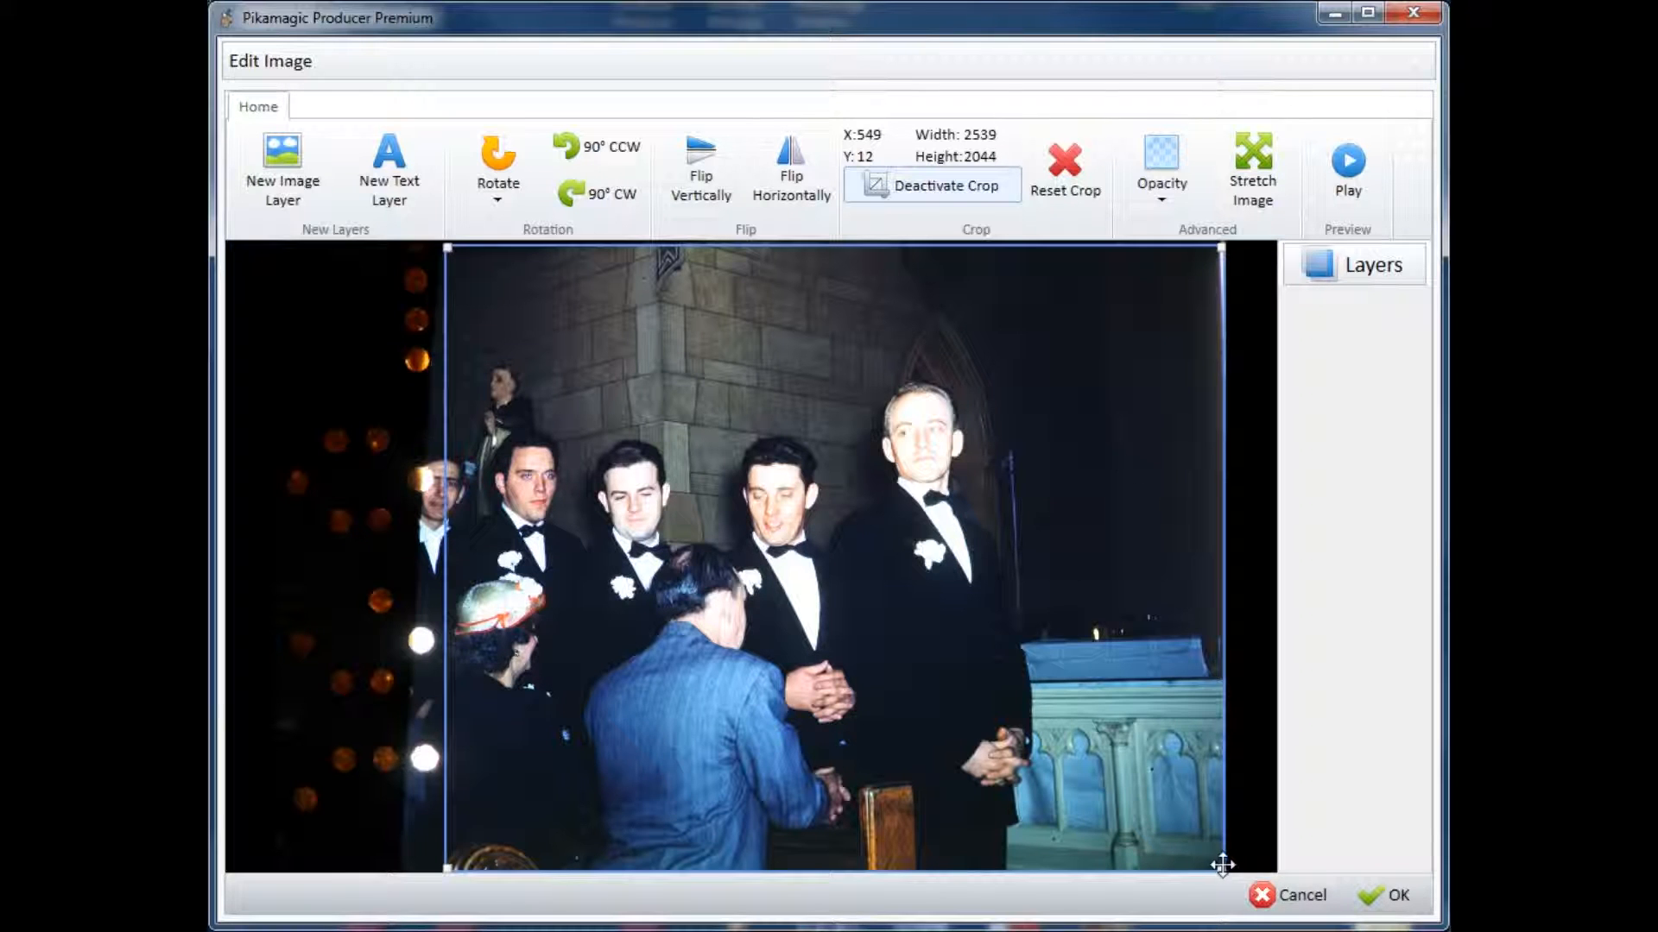
drag(1221, 868, 1070, 871)
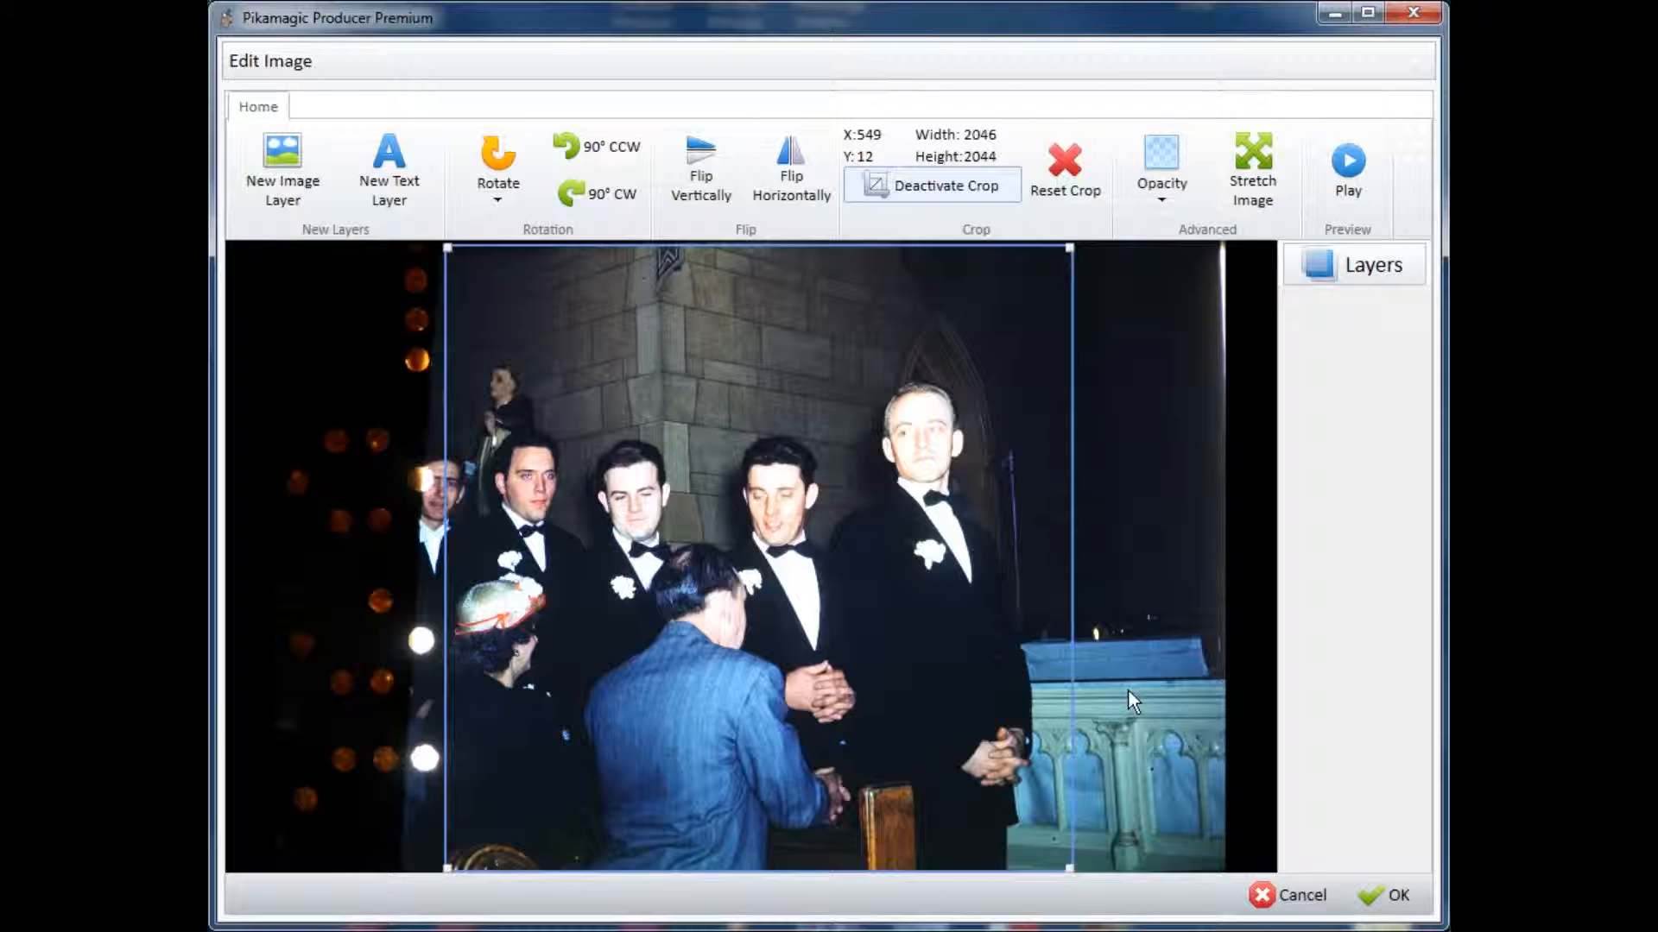
click(971, 186)
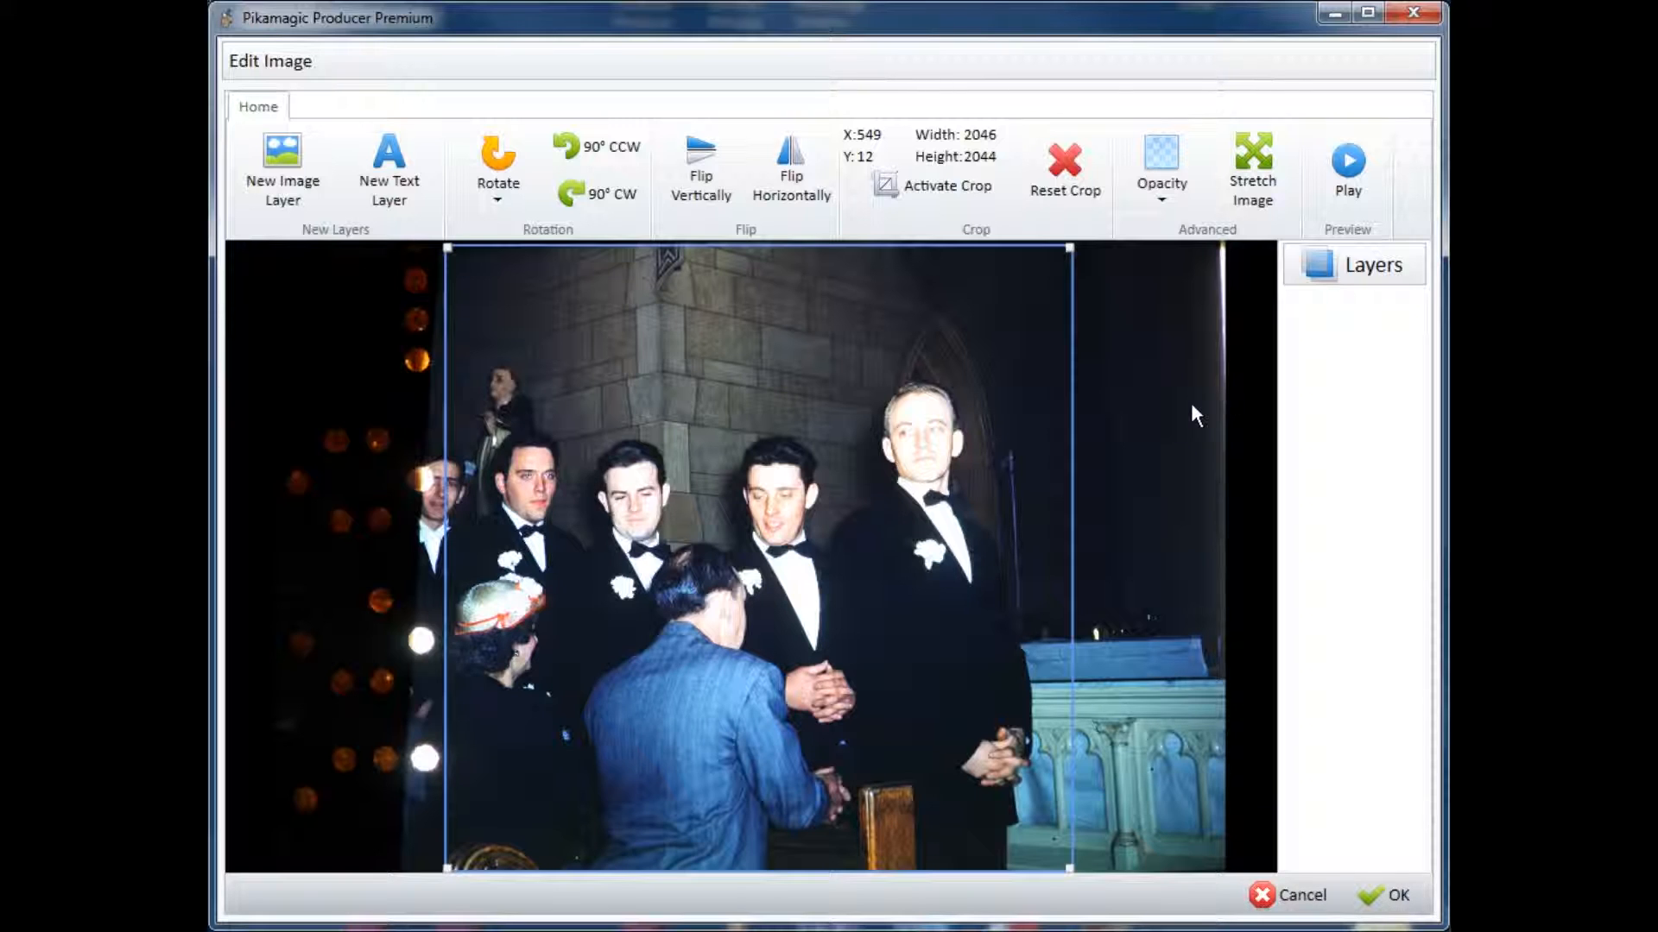
Step: Add a text layer reading "The Groomsmen" near the top of the cropped photo, above the men's heads
click(392, 157)
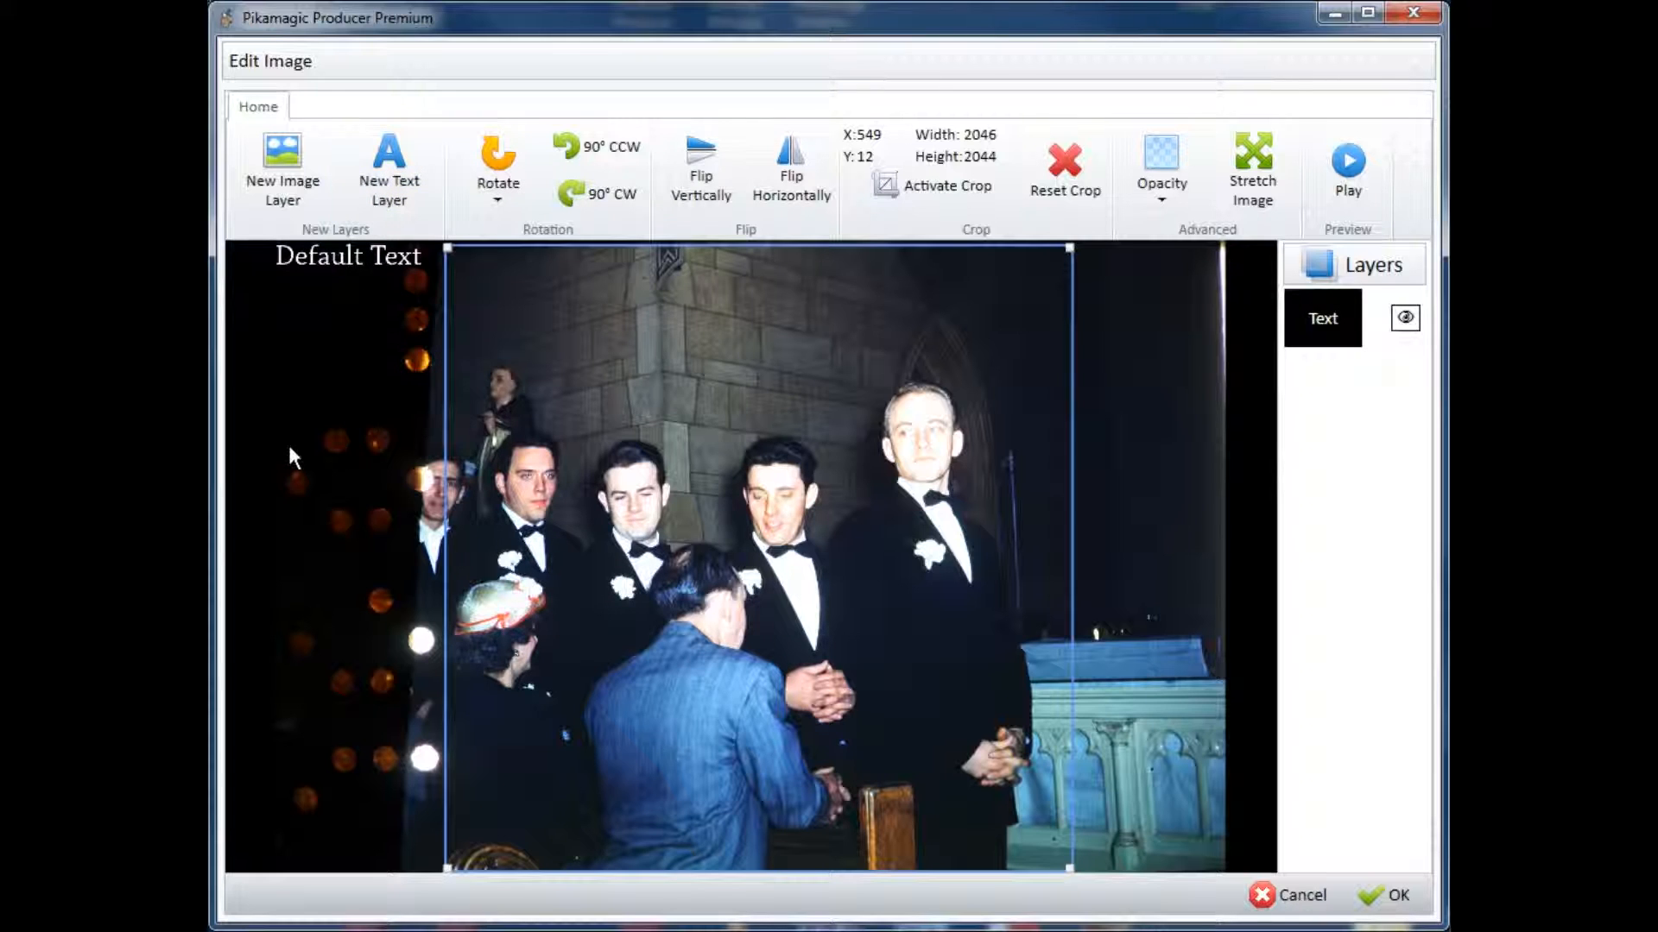
drag(330, 255, 698, 302)
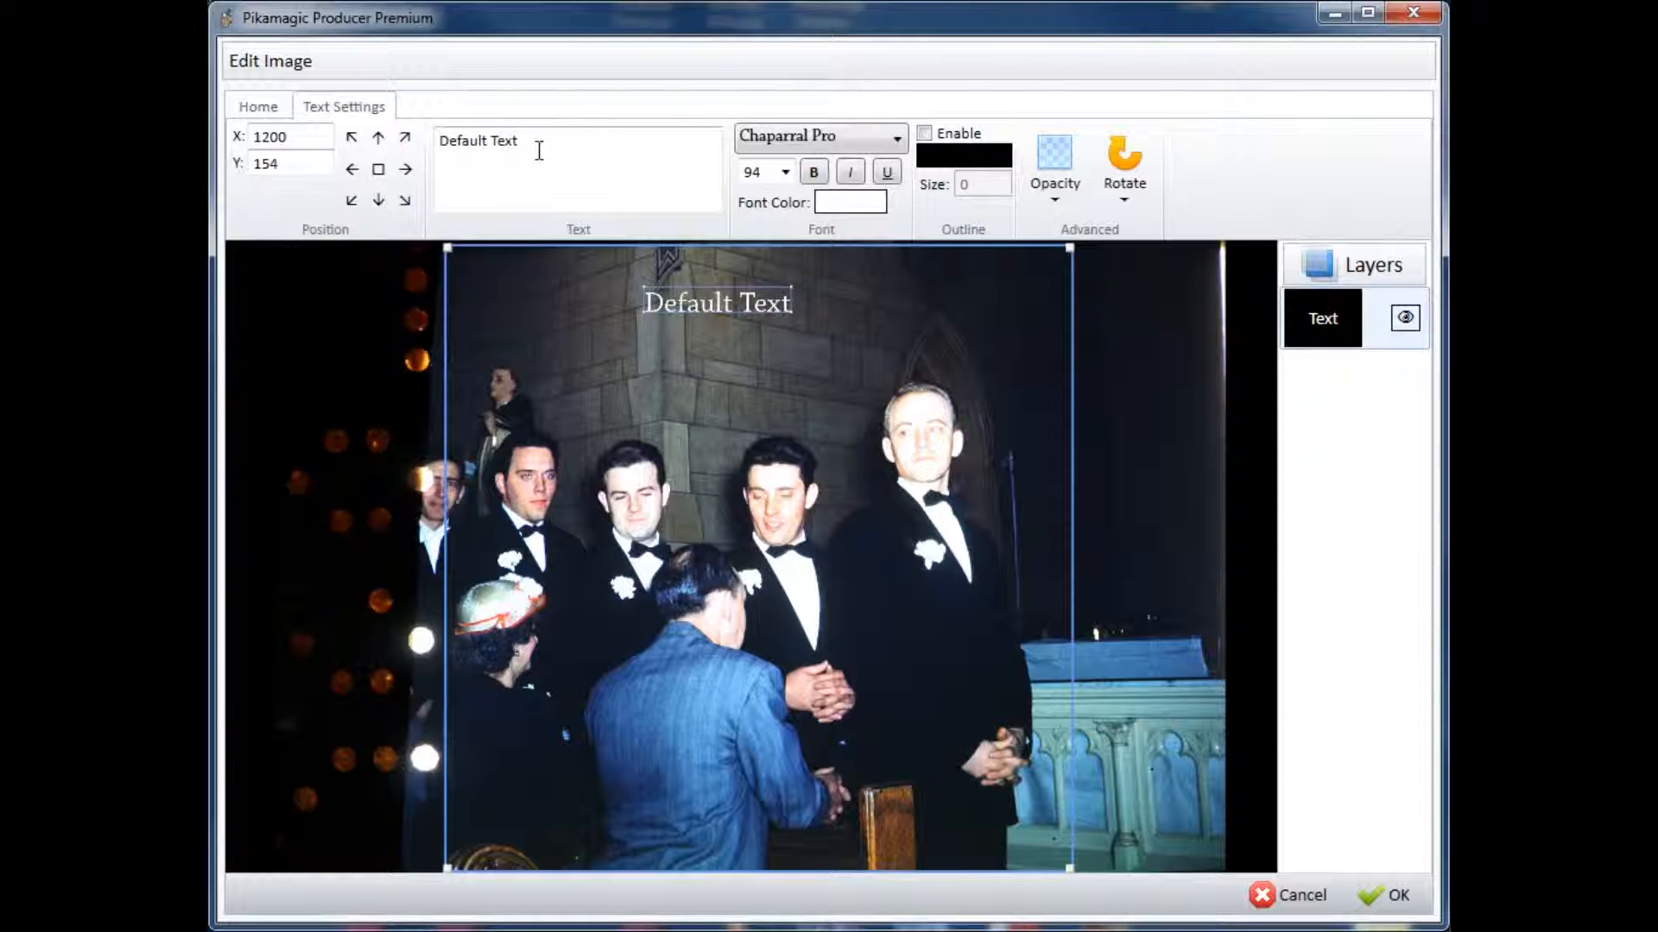
drag(538, 146, 400, 143)
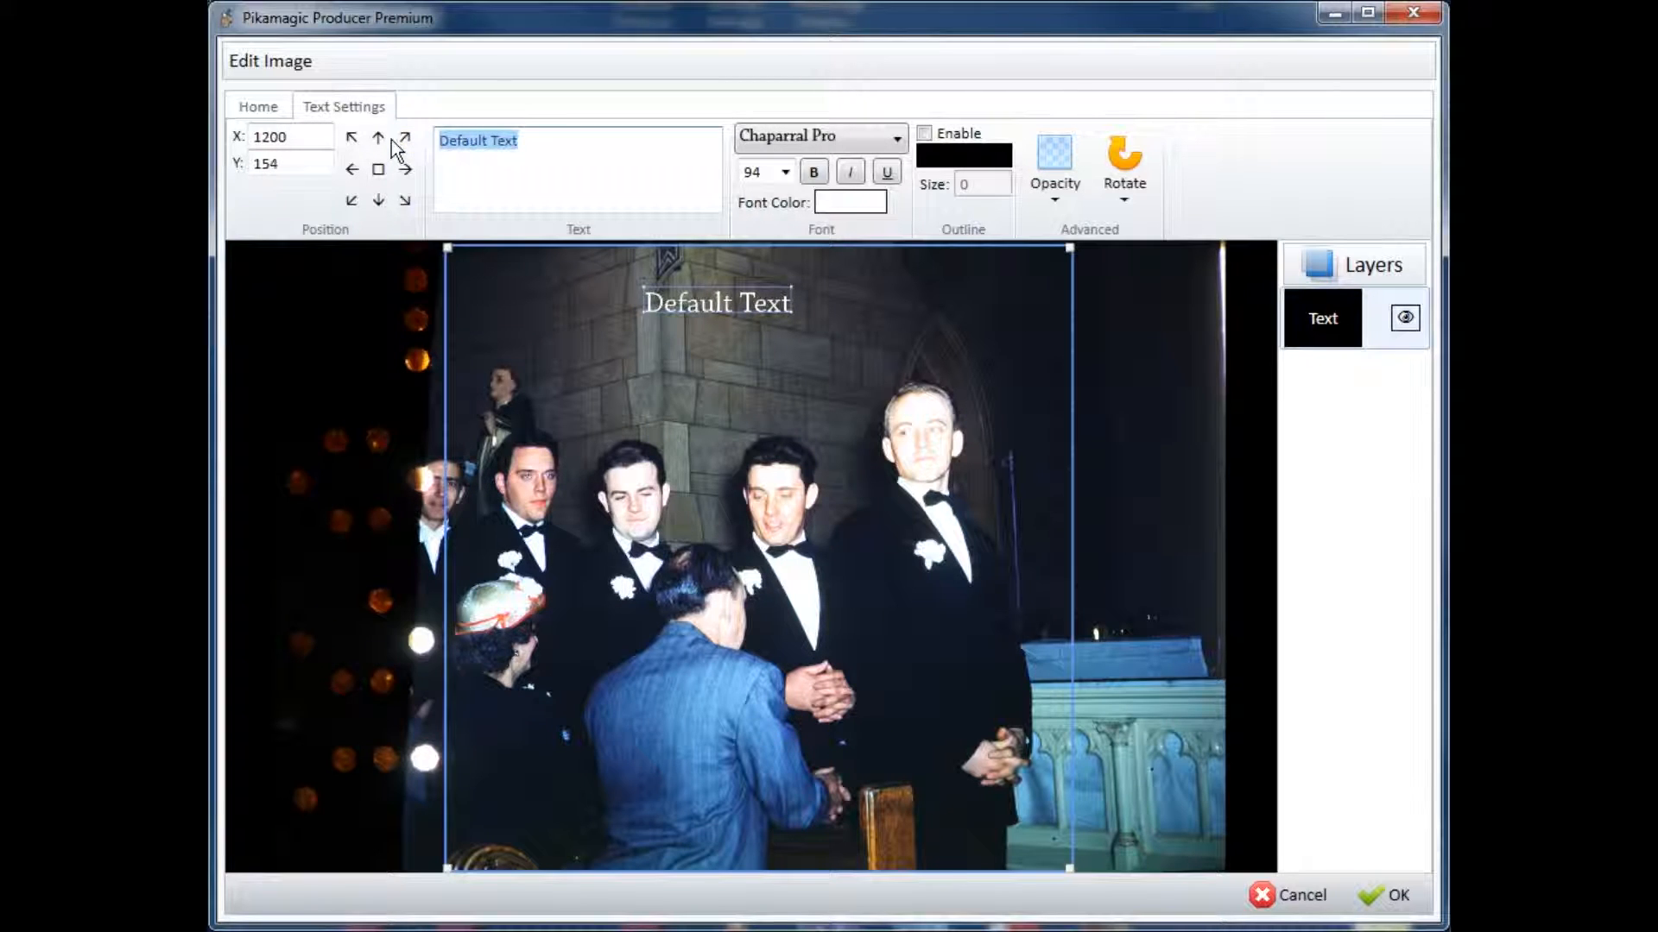
text(The )
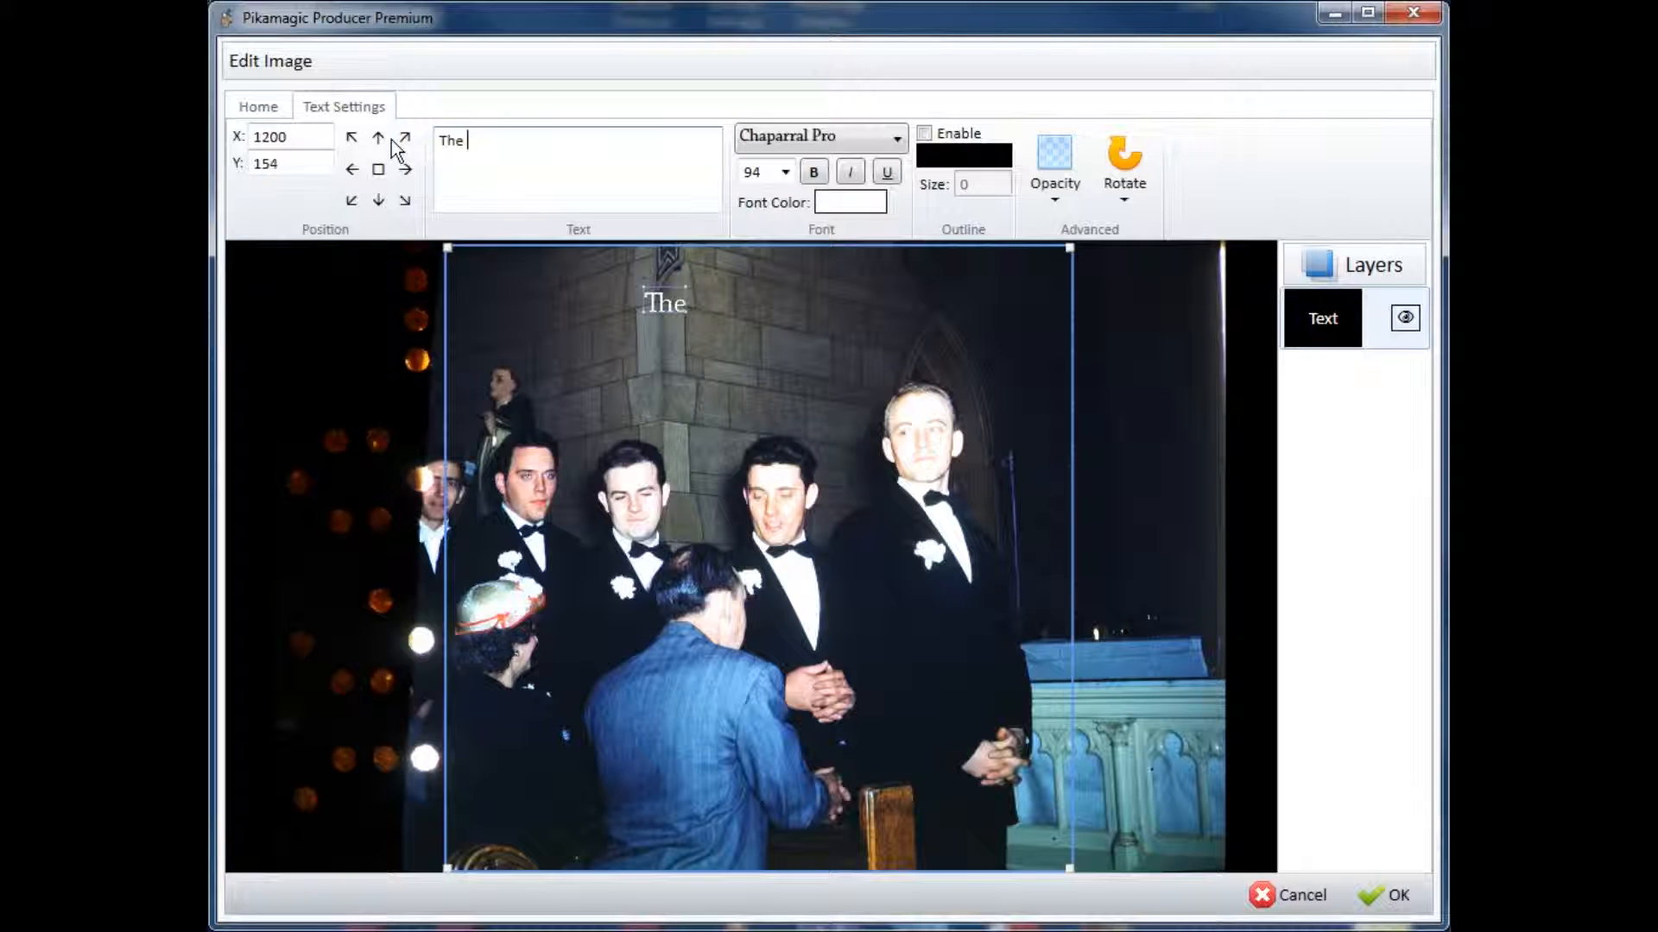
text(Groo)
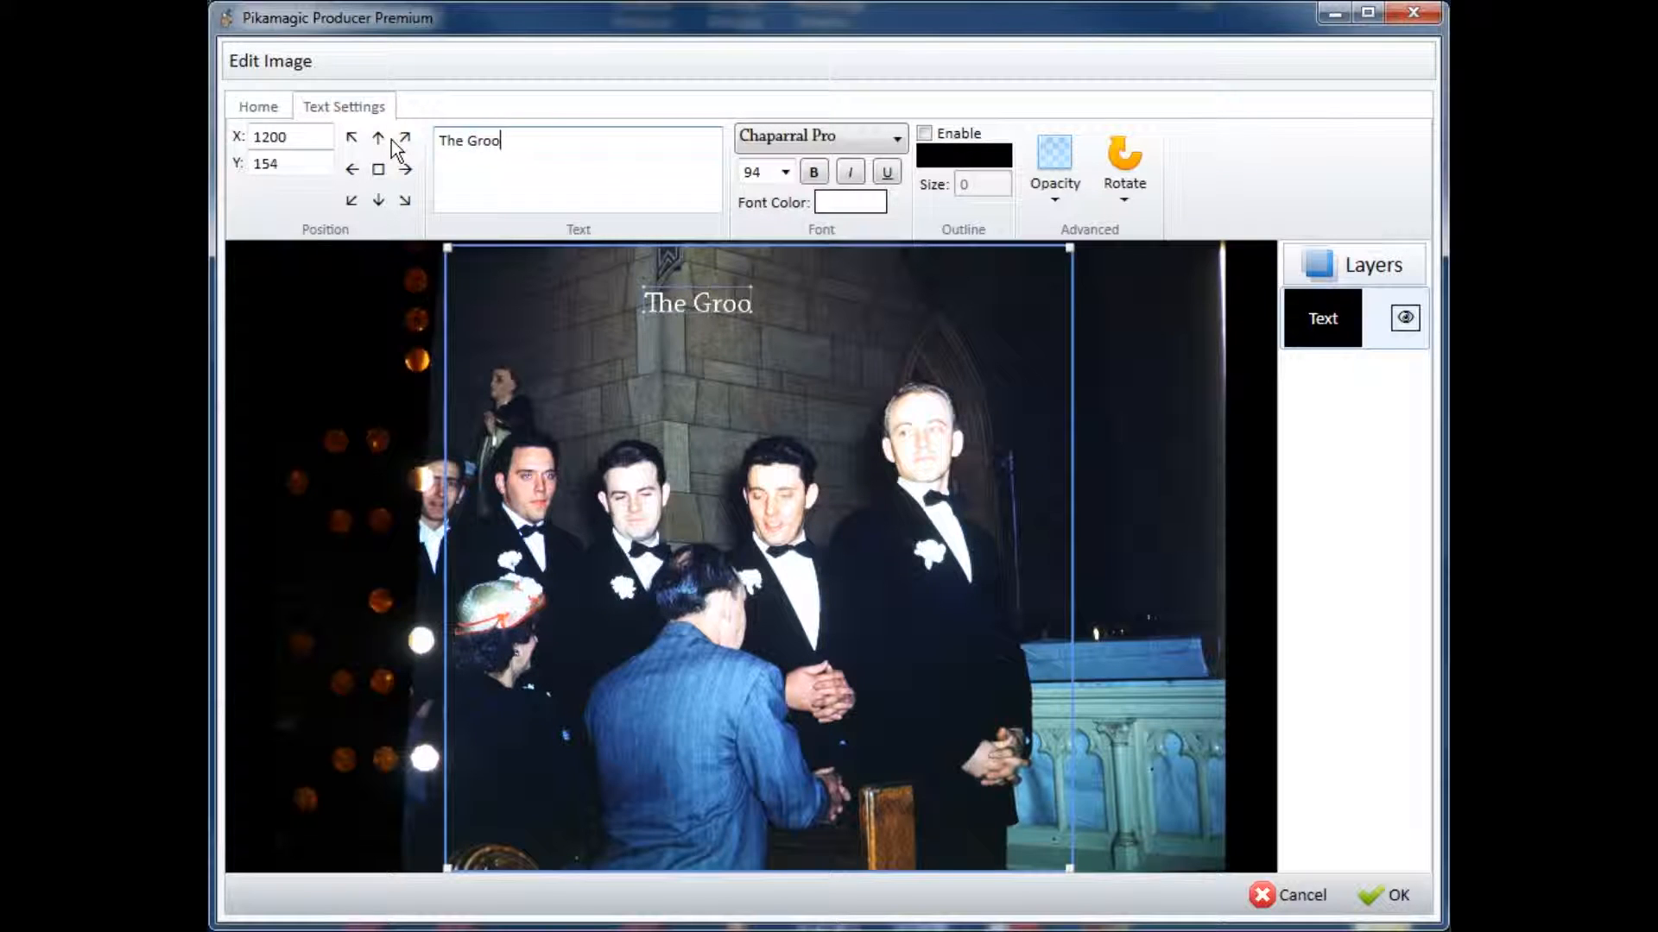
text(msmen)
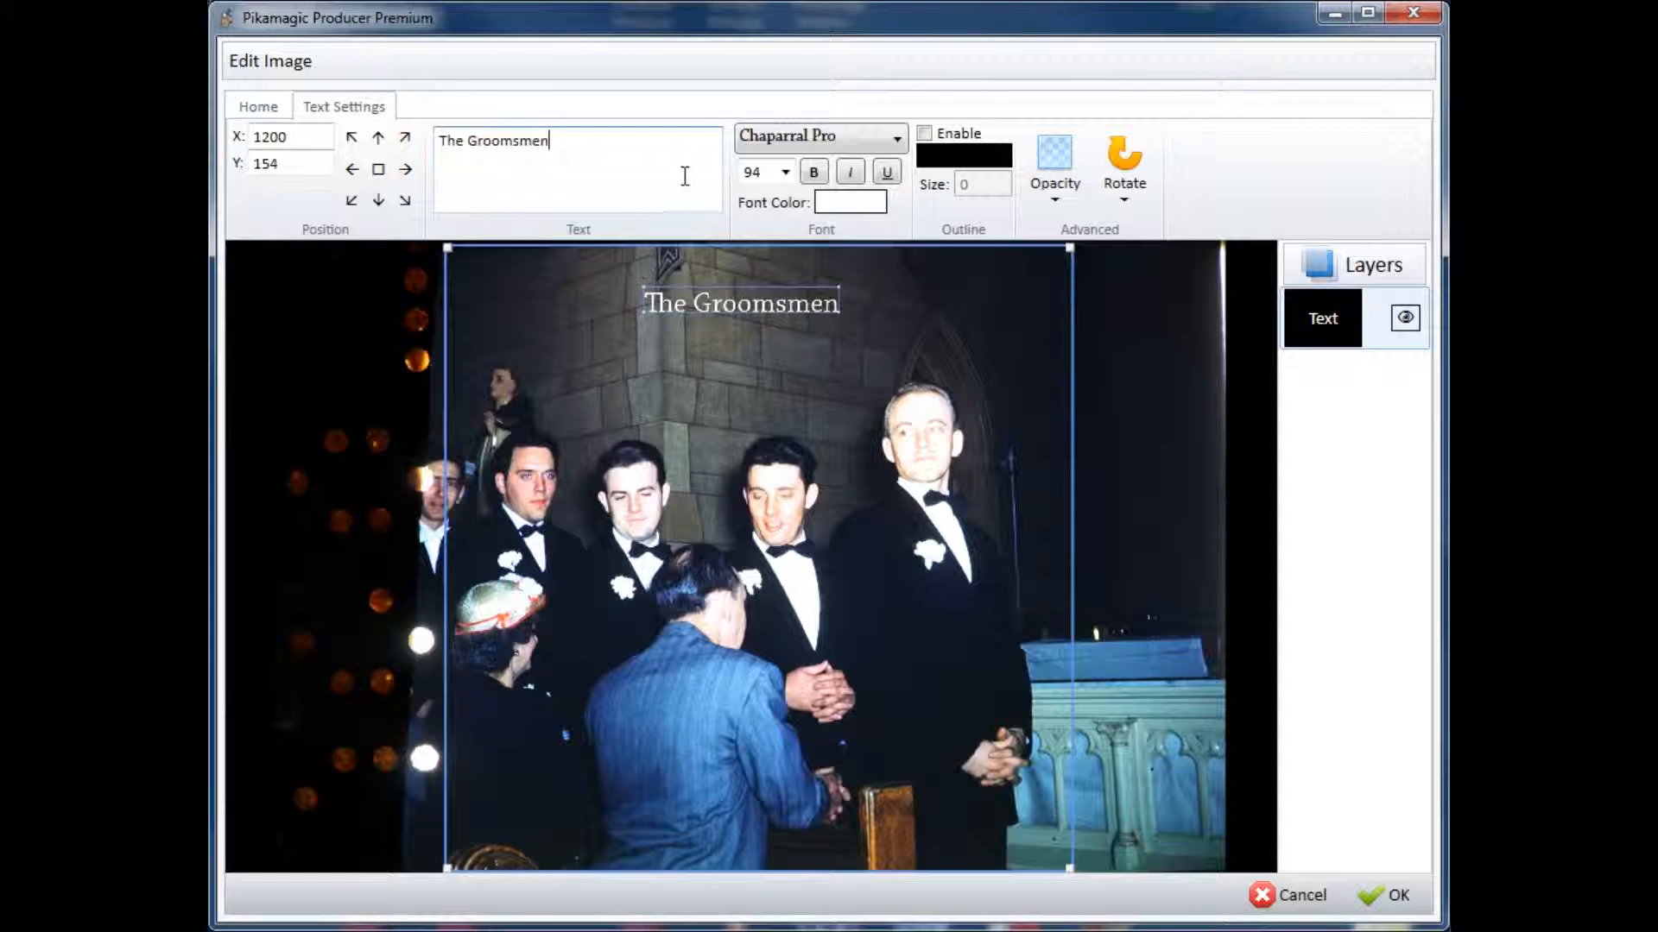
Step: Set the caption's font size to 200 and recenter it over the crop at about X 888, Y 146
click(768, 172)
text(24)
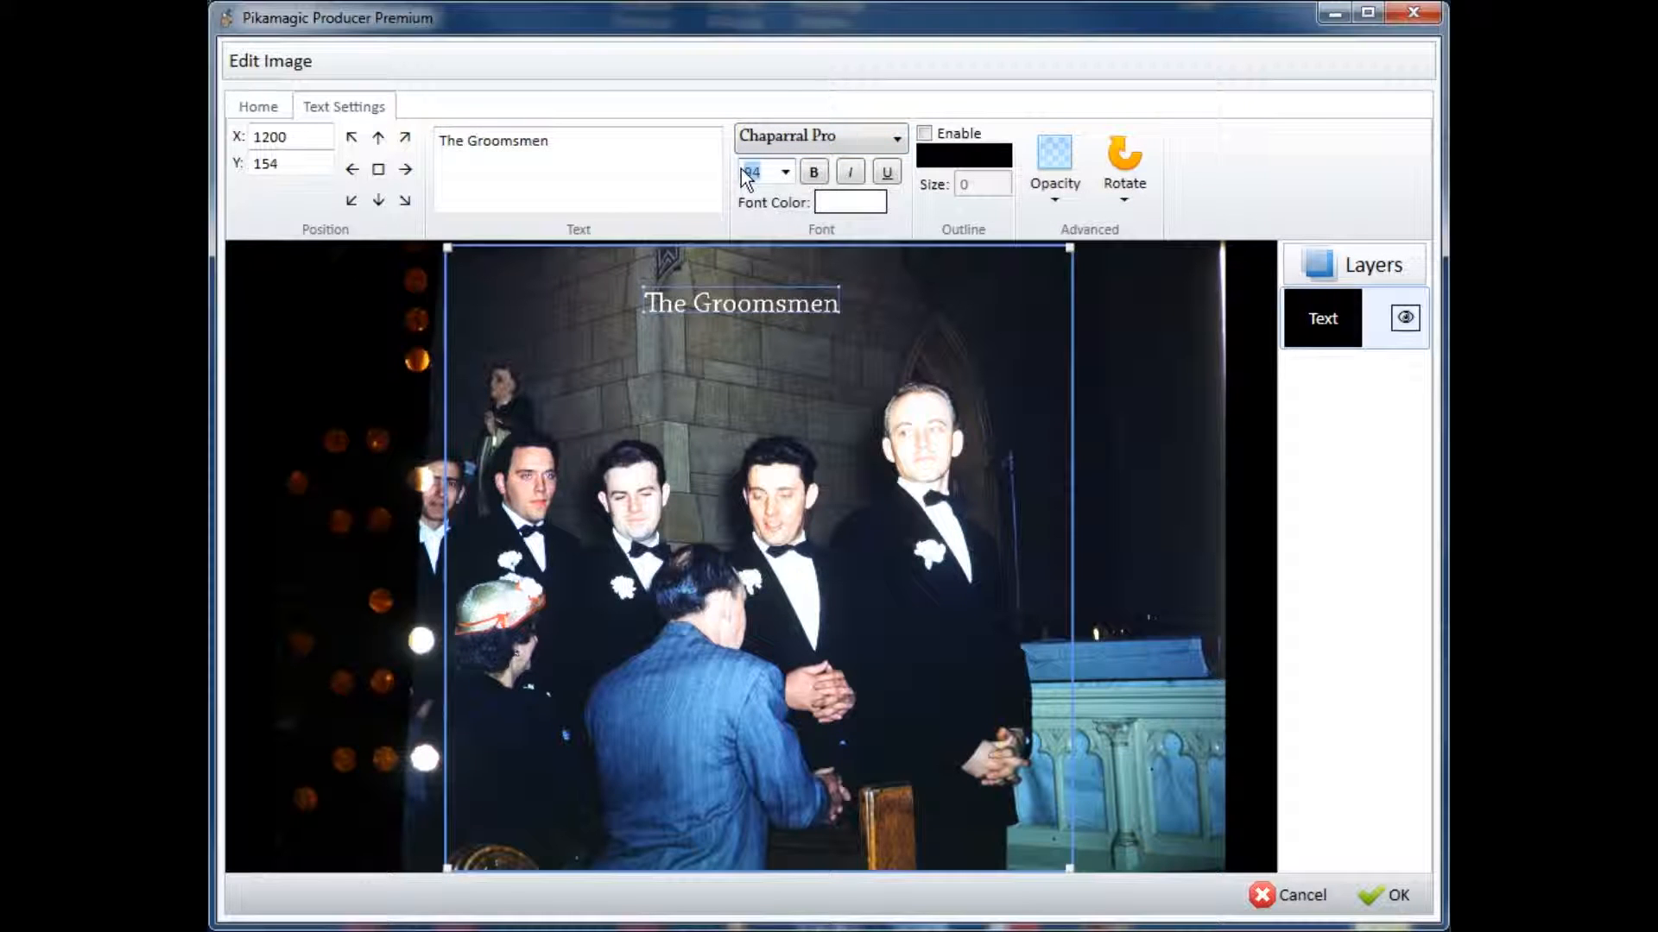
key(BackSpace)
text(00)
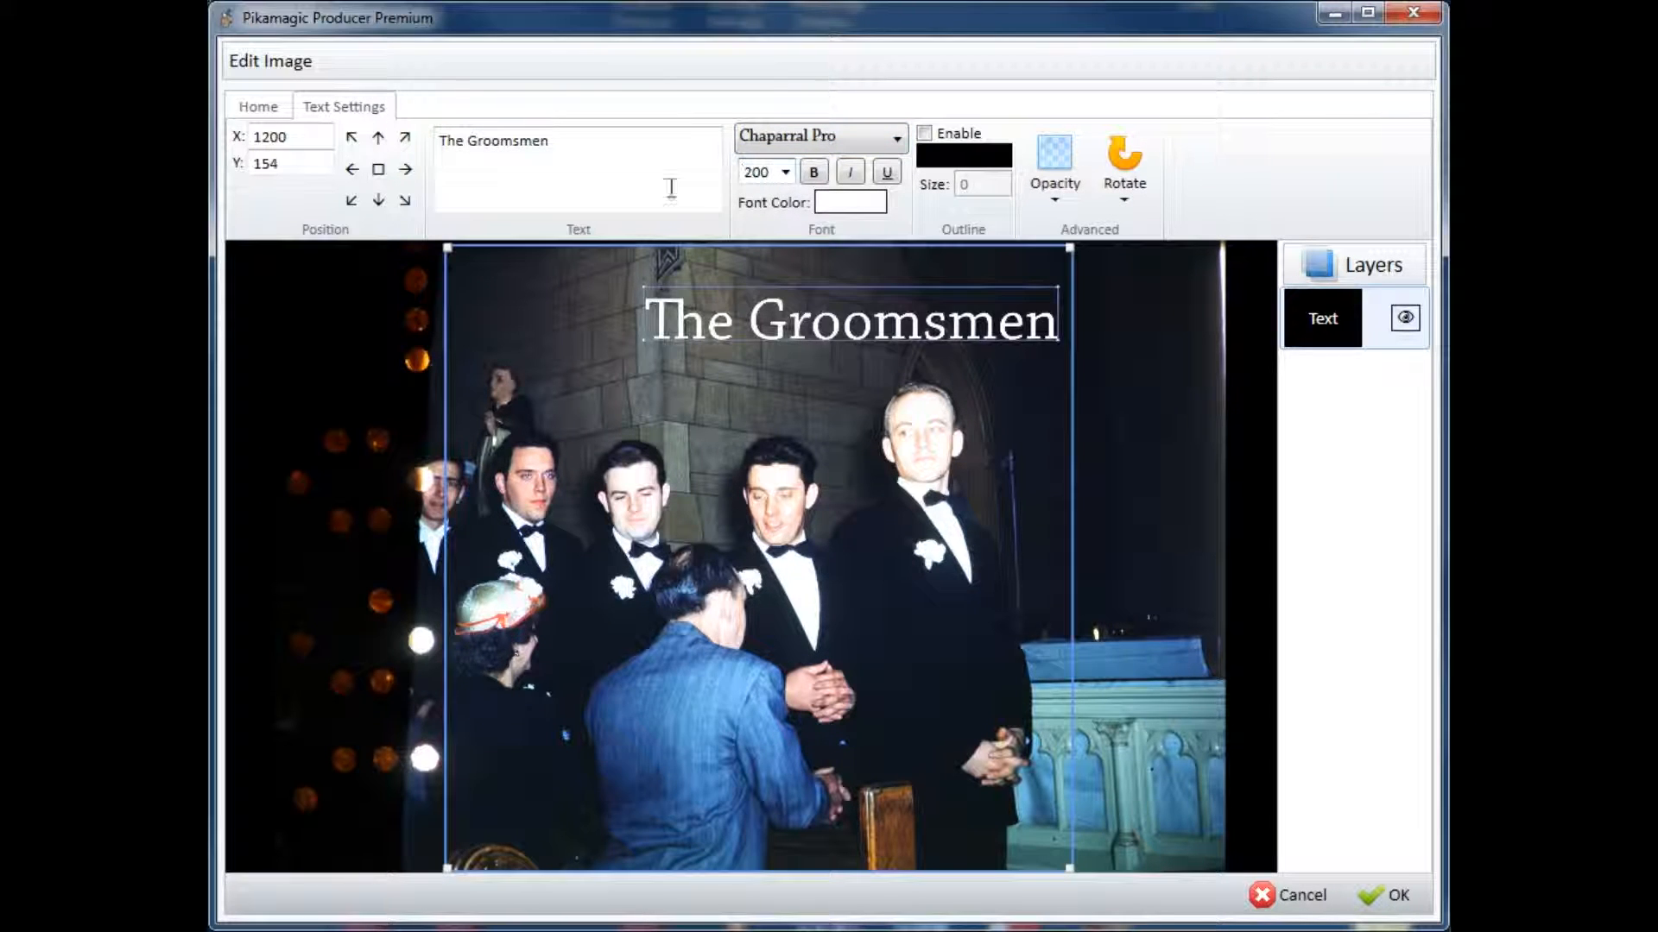
drag(1012, 337, 915, 325)
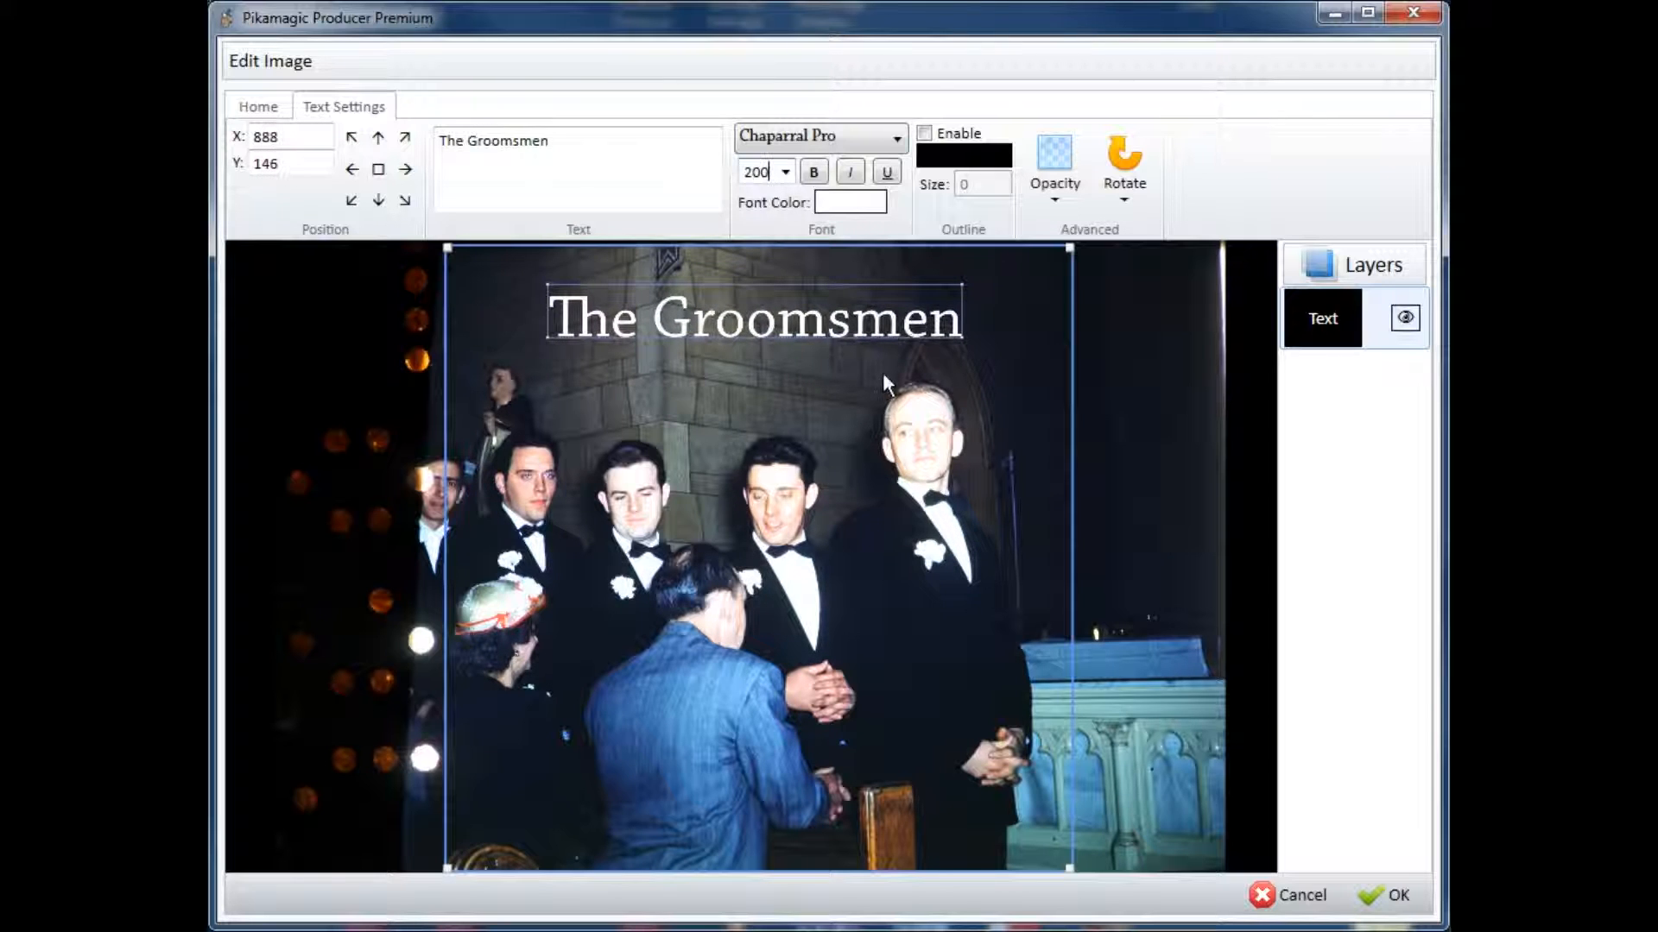
Step: Change the font color of "The Groomsmen" caption to bright red
click(861, 207)
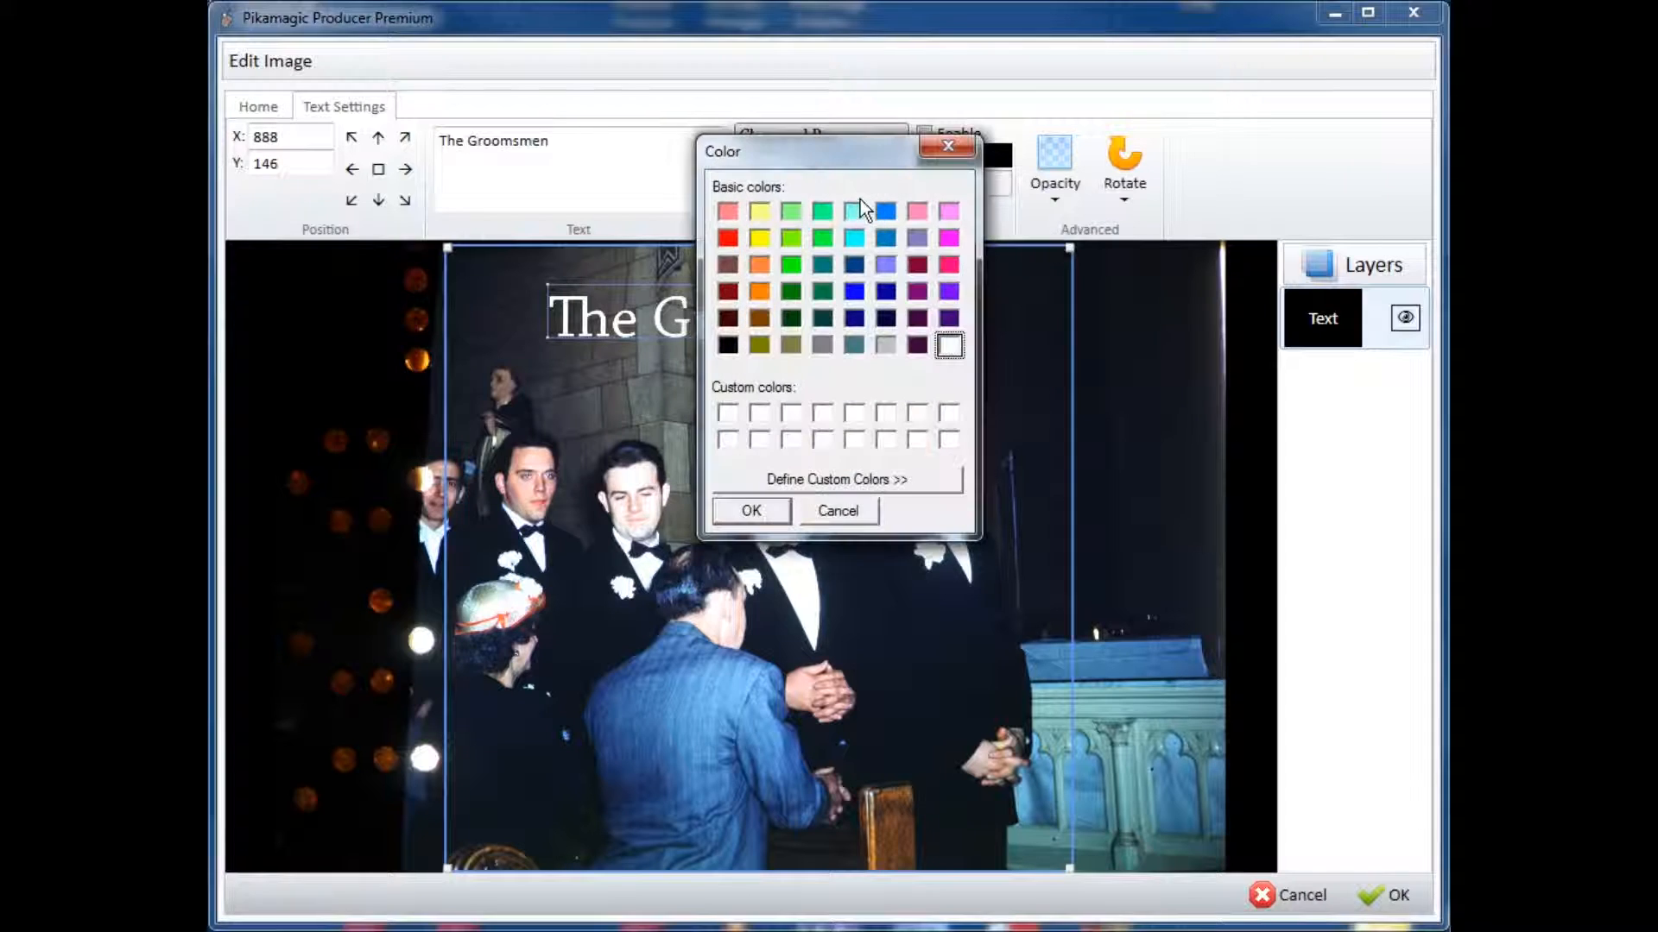
click(728, 237)
click(747, 512)
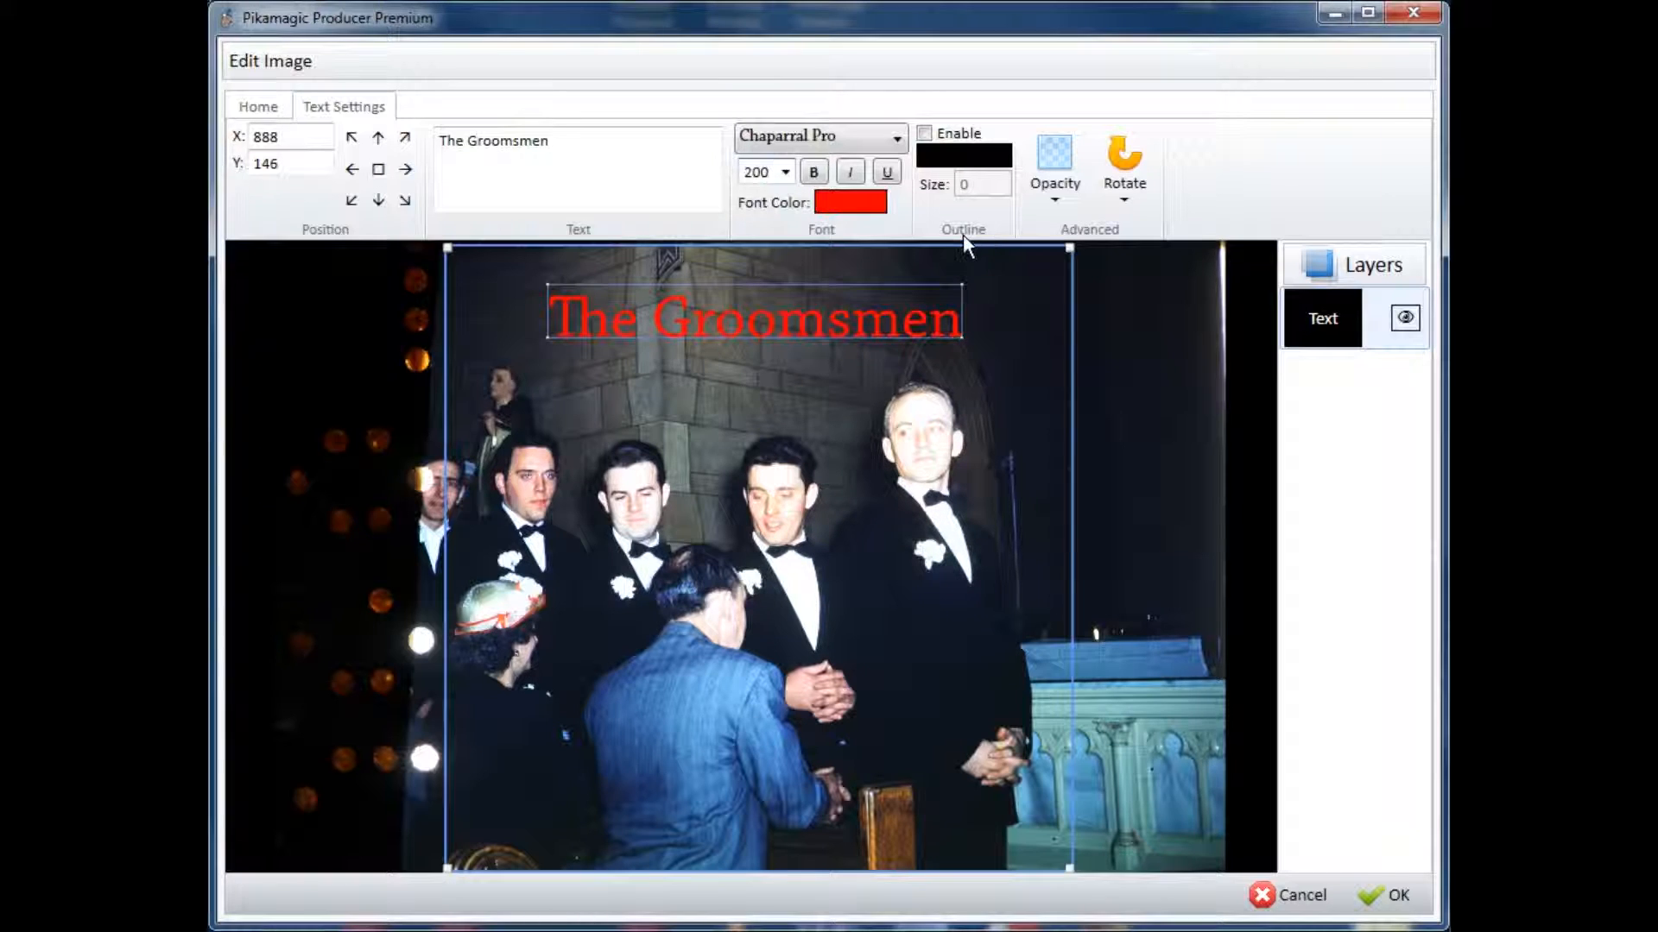
Step: Enable a black outline of size 6 on the caption and accept the image edits
click(923, 133)
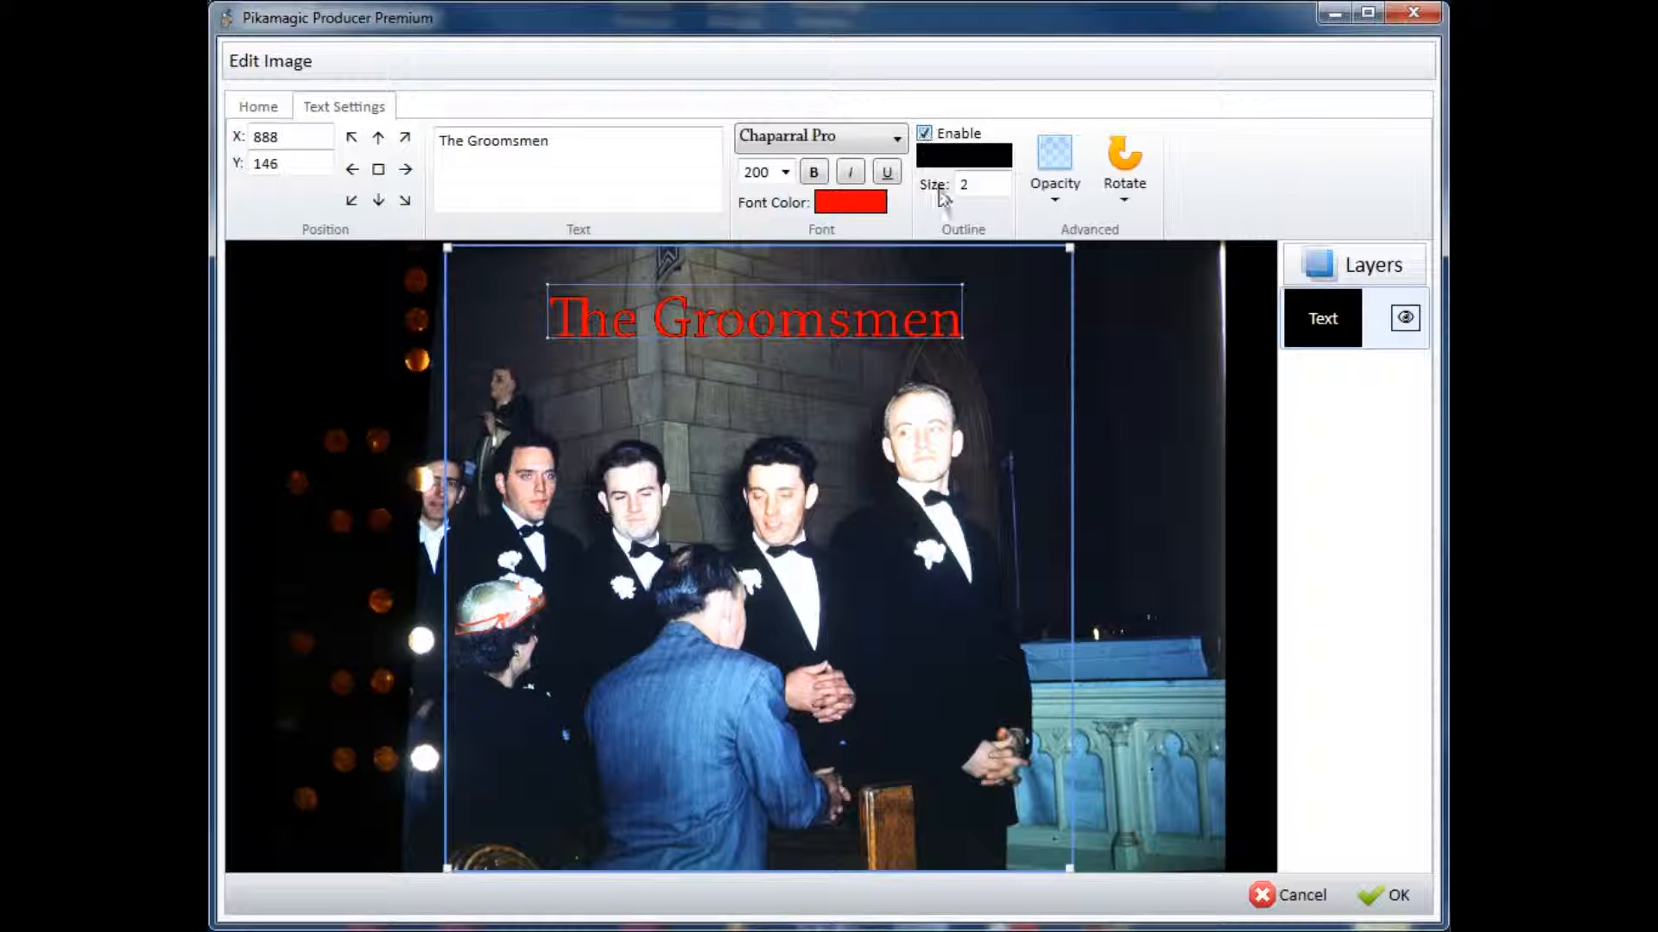
double_click(986, 184)
text(6)
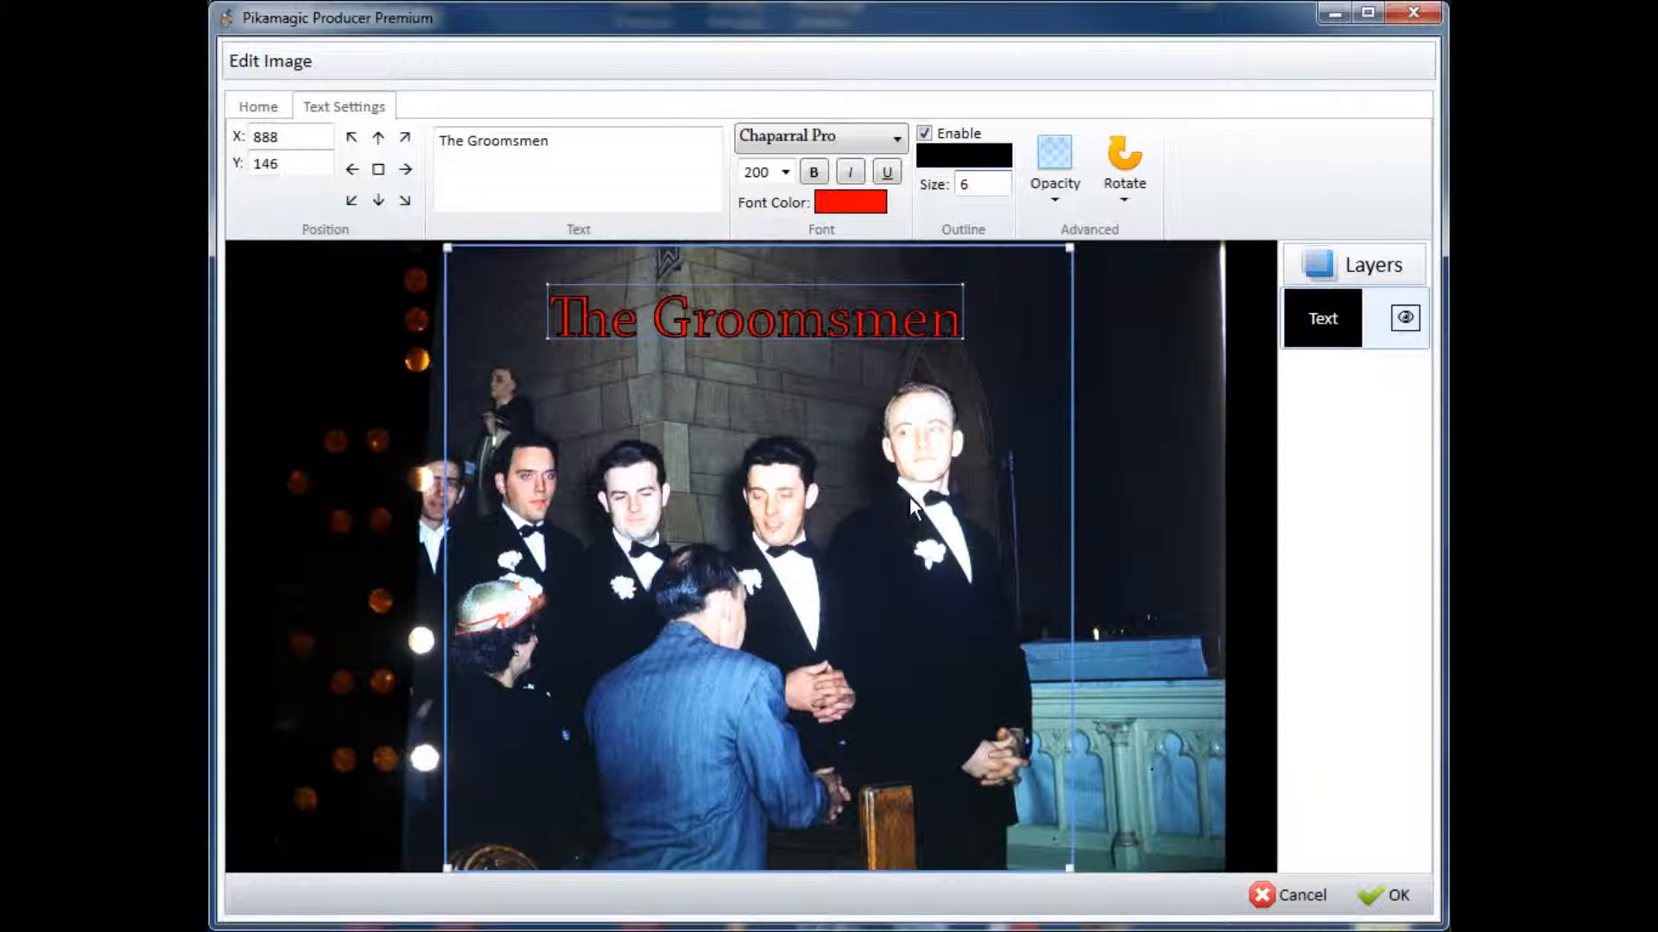
click(1390, 895)
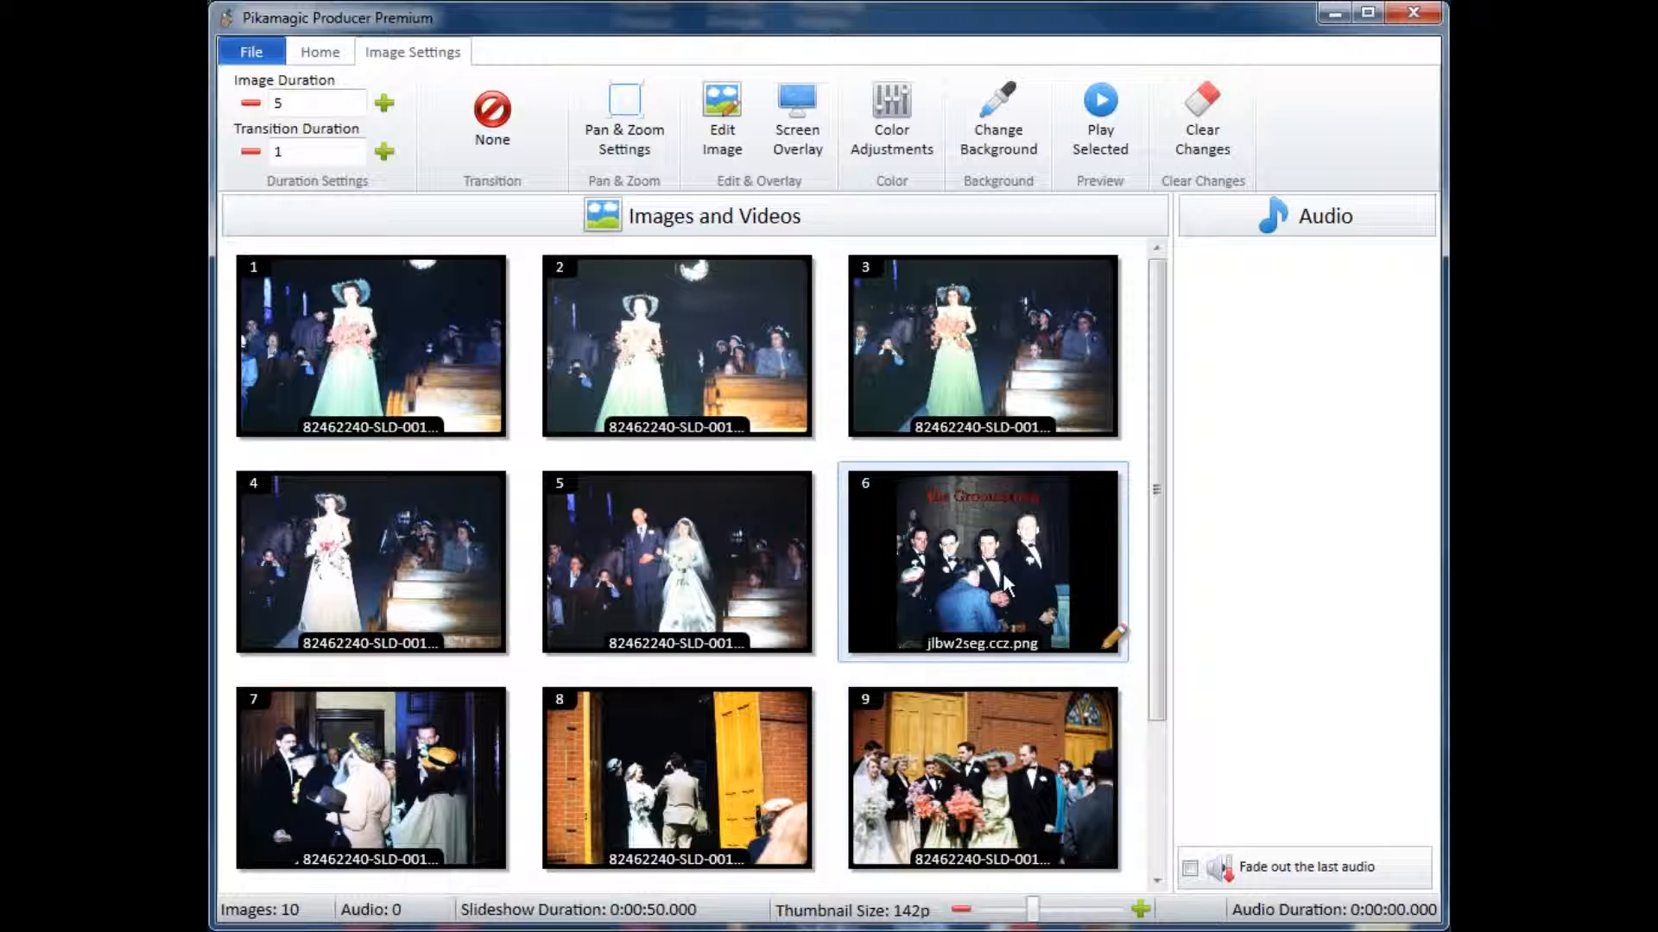
Step: Preview the edited sixth image on its own, checking its crop and caption, and close the preview
click(1101, 112)
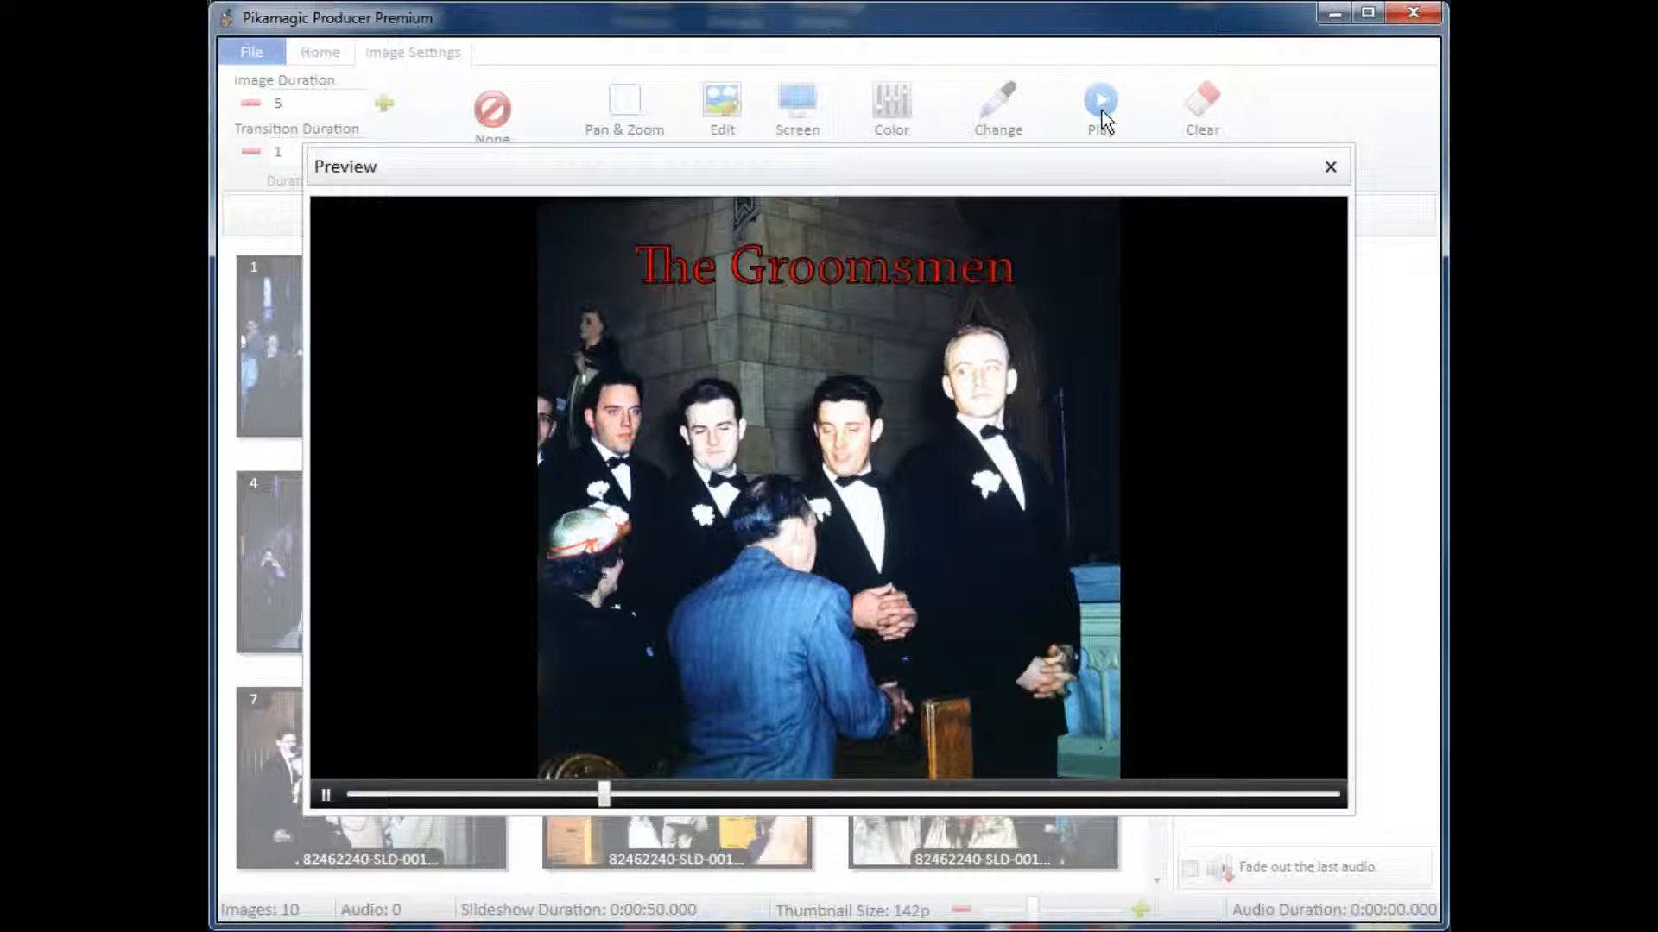
click(1332, 168)
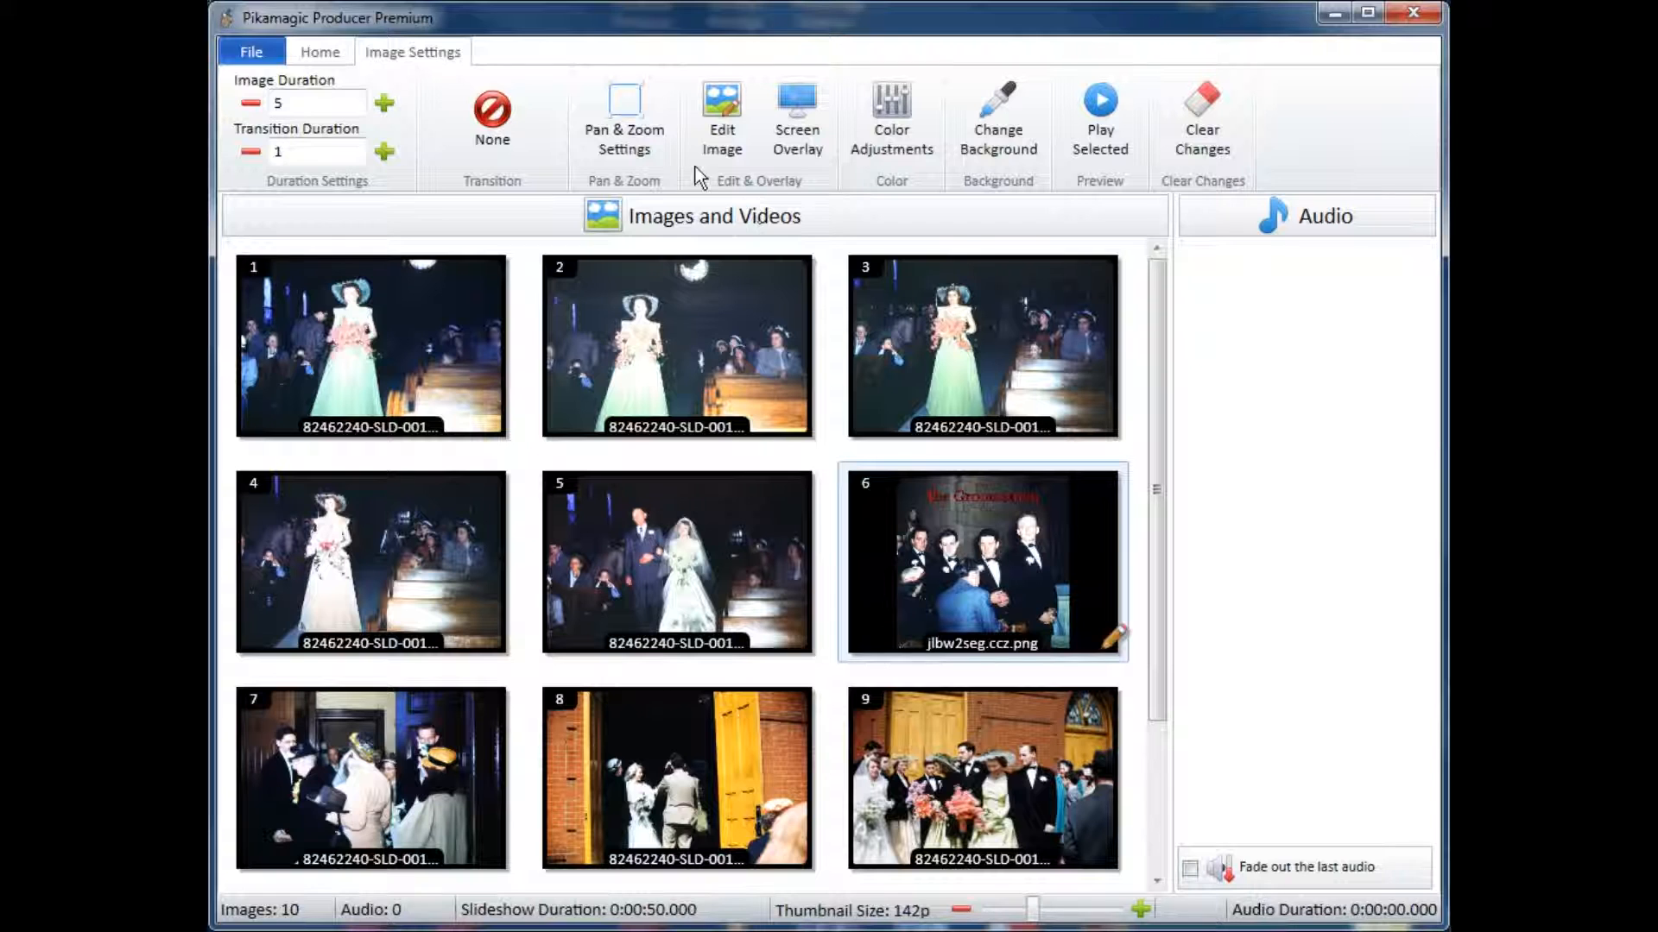
Step: Save the slideshow project in the Documents library under the name Wedding4.pikamagicproducer
click(248, 52)
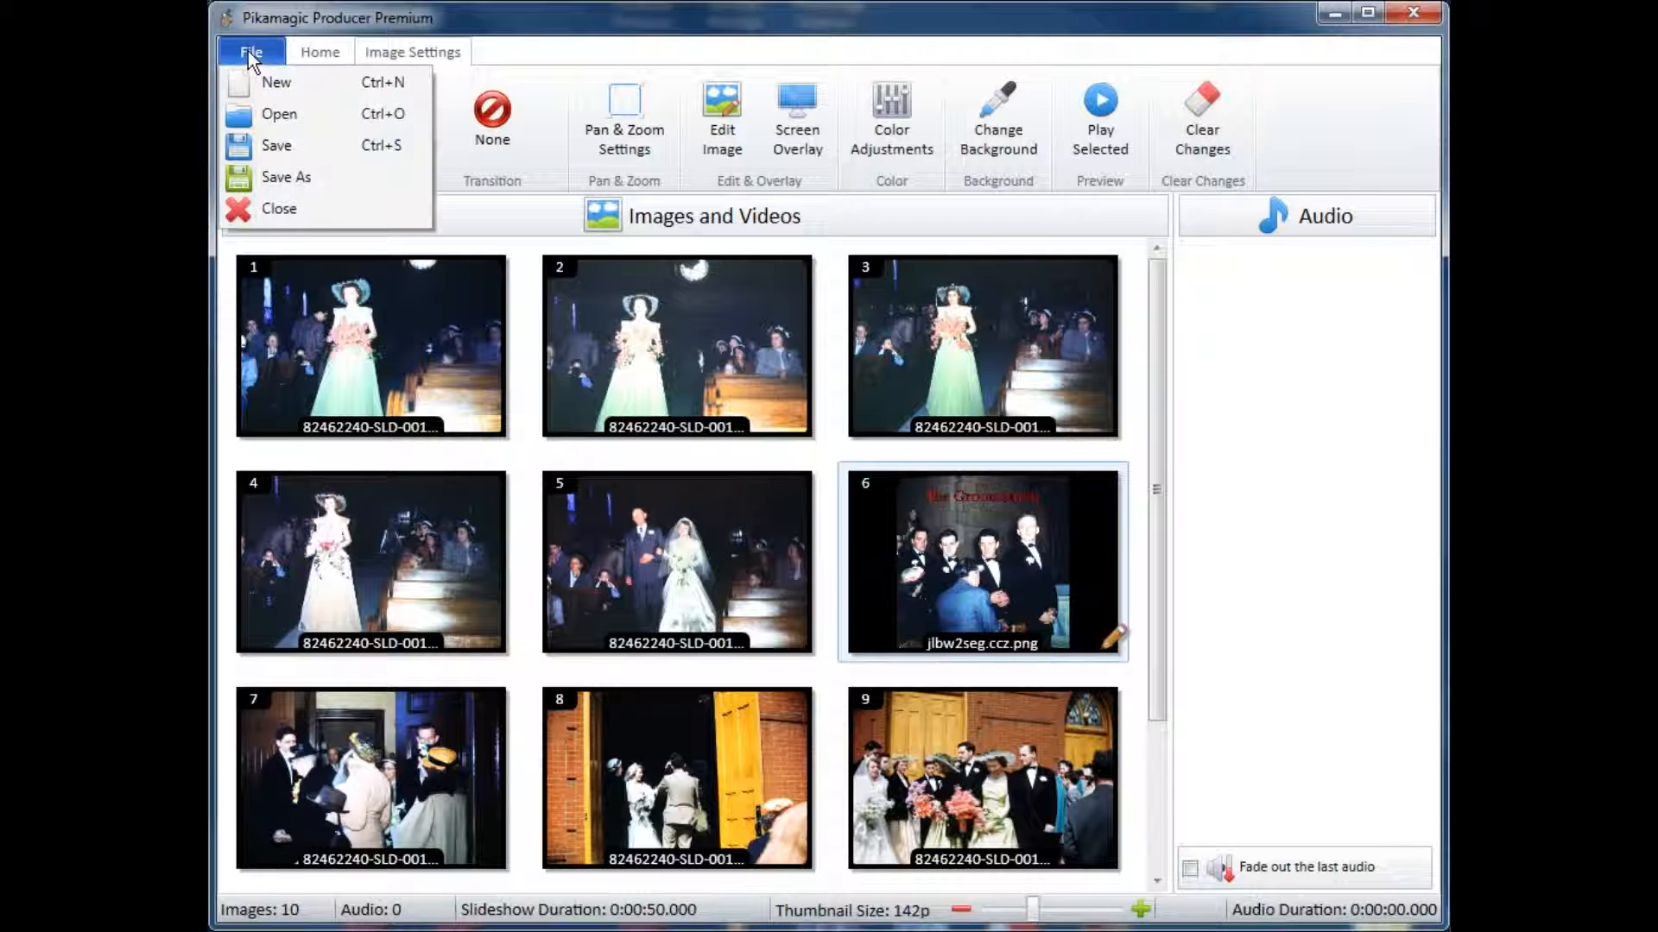
click(287, 176)
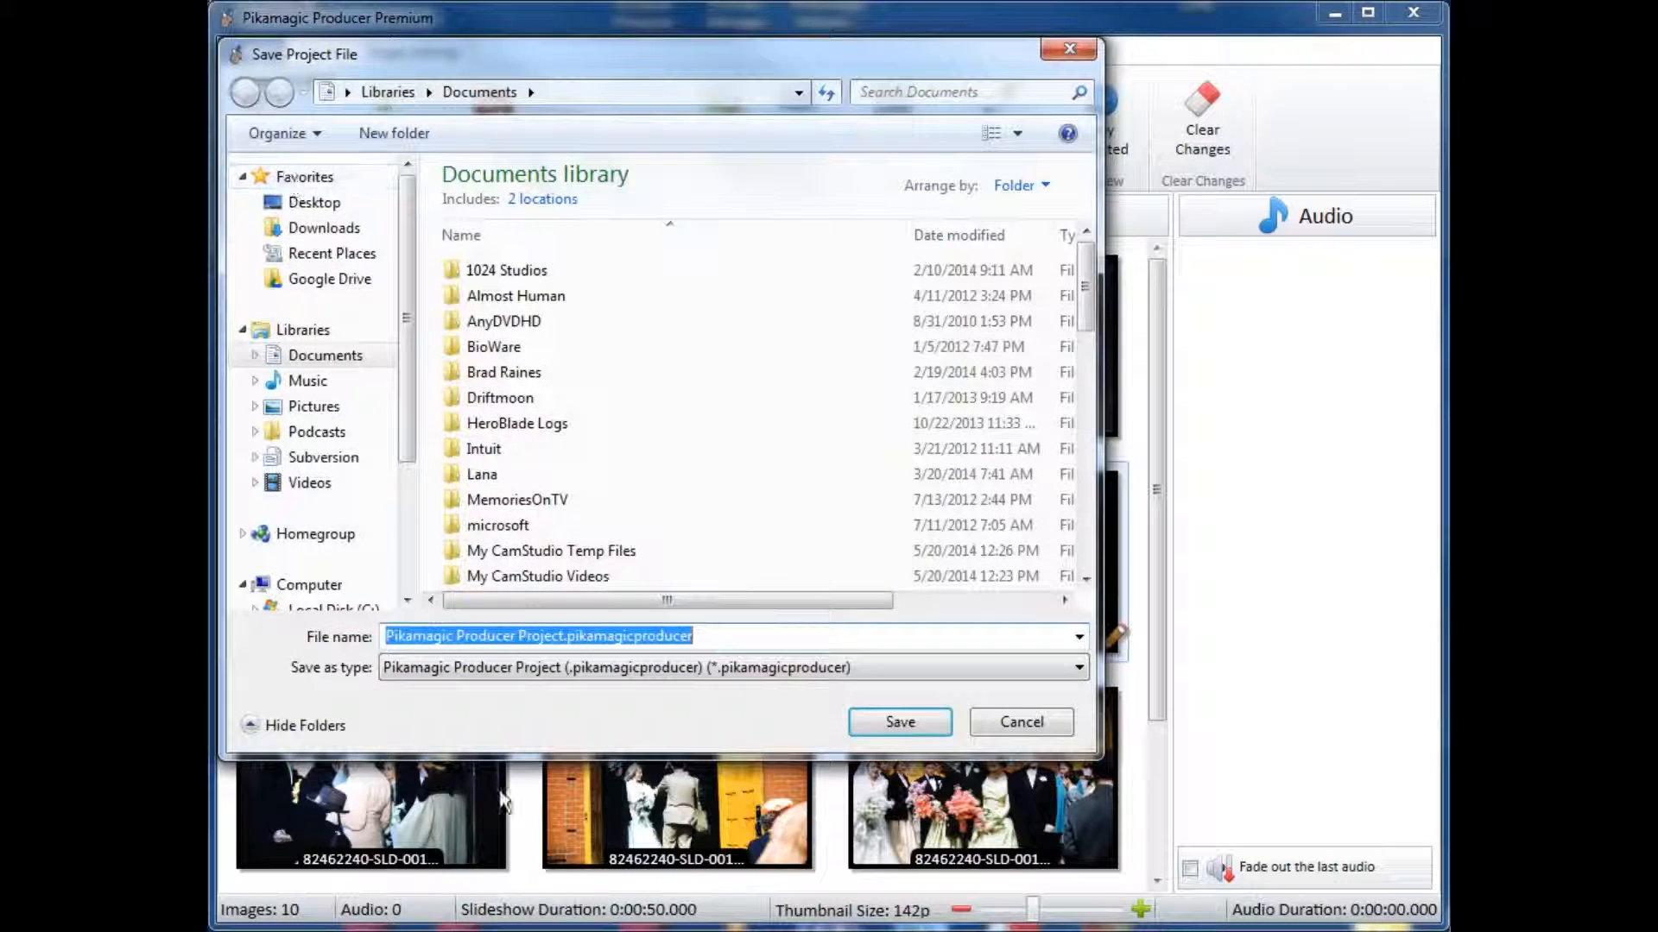
drag(565, 636, 295, 624)
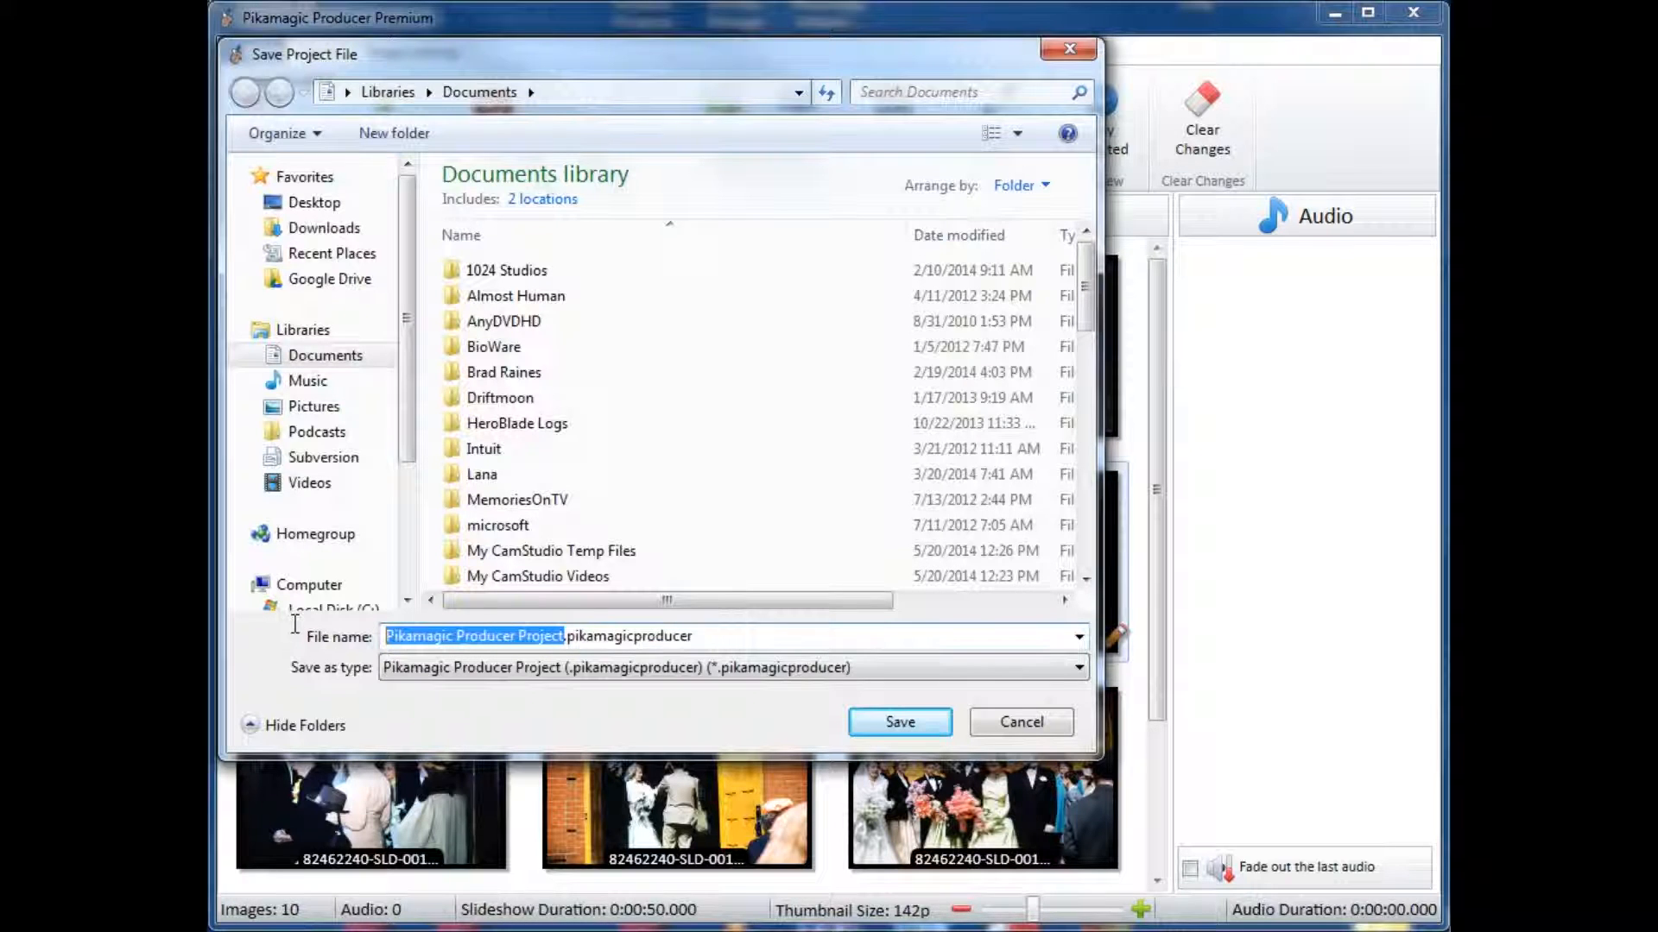
text(We)
text(dding4)
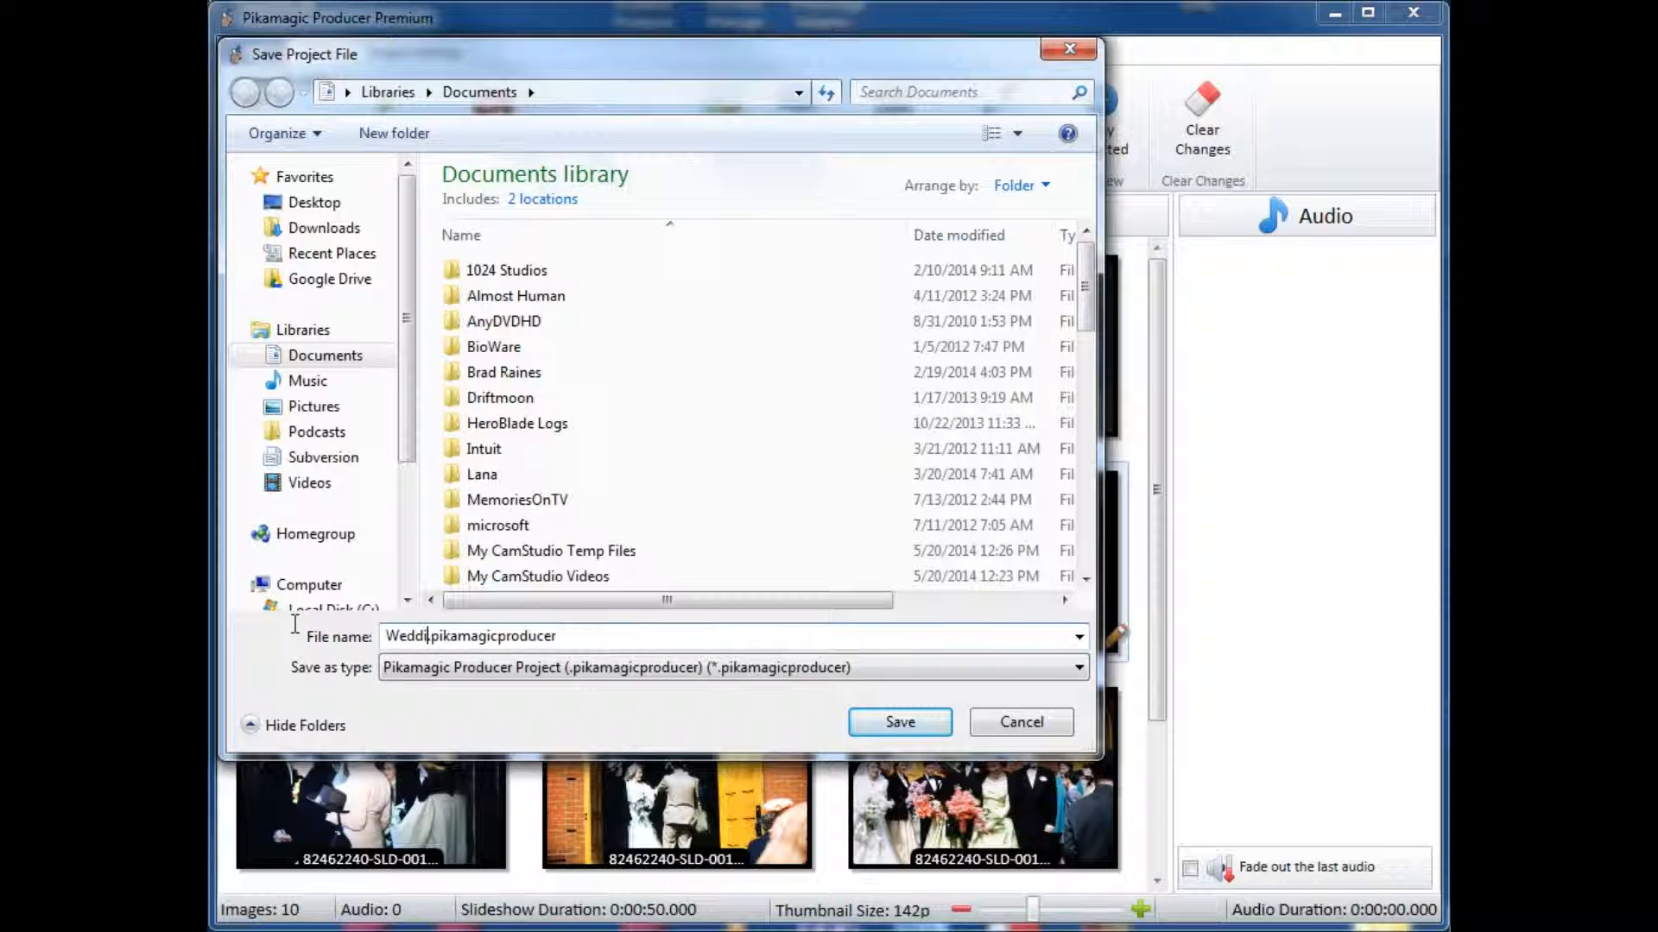
key(Return)
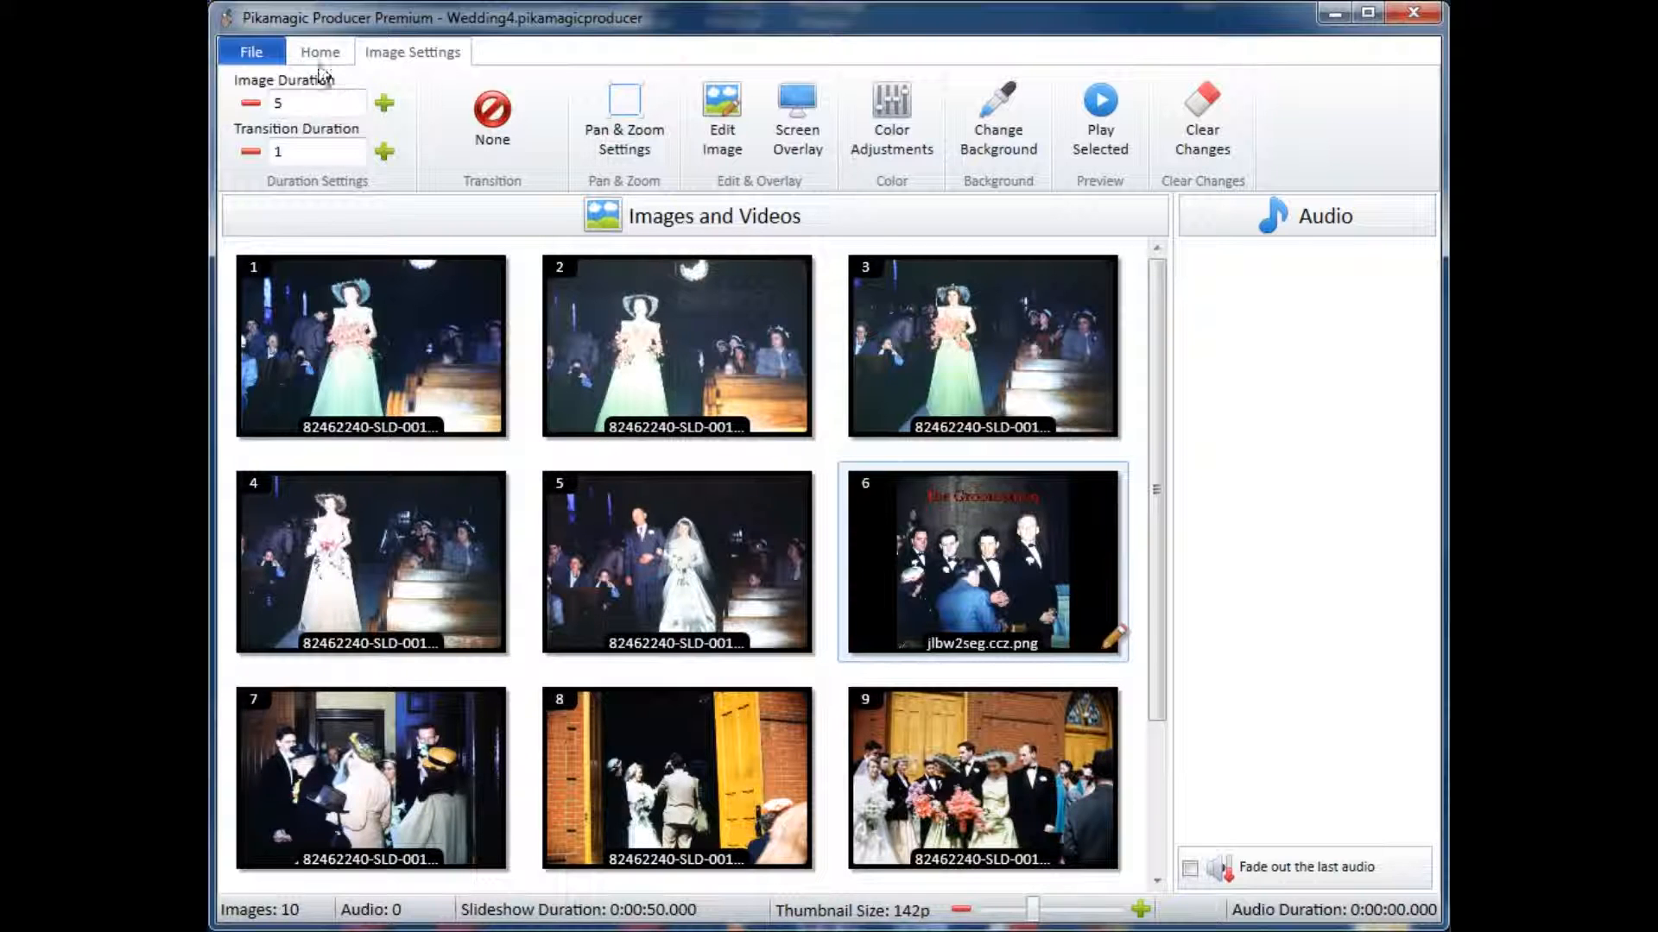
click(251, 52)
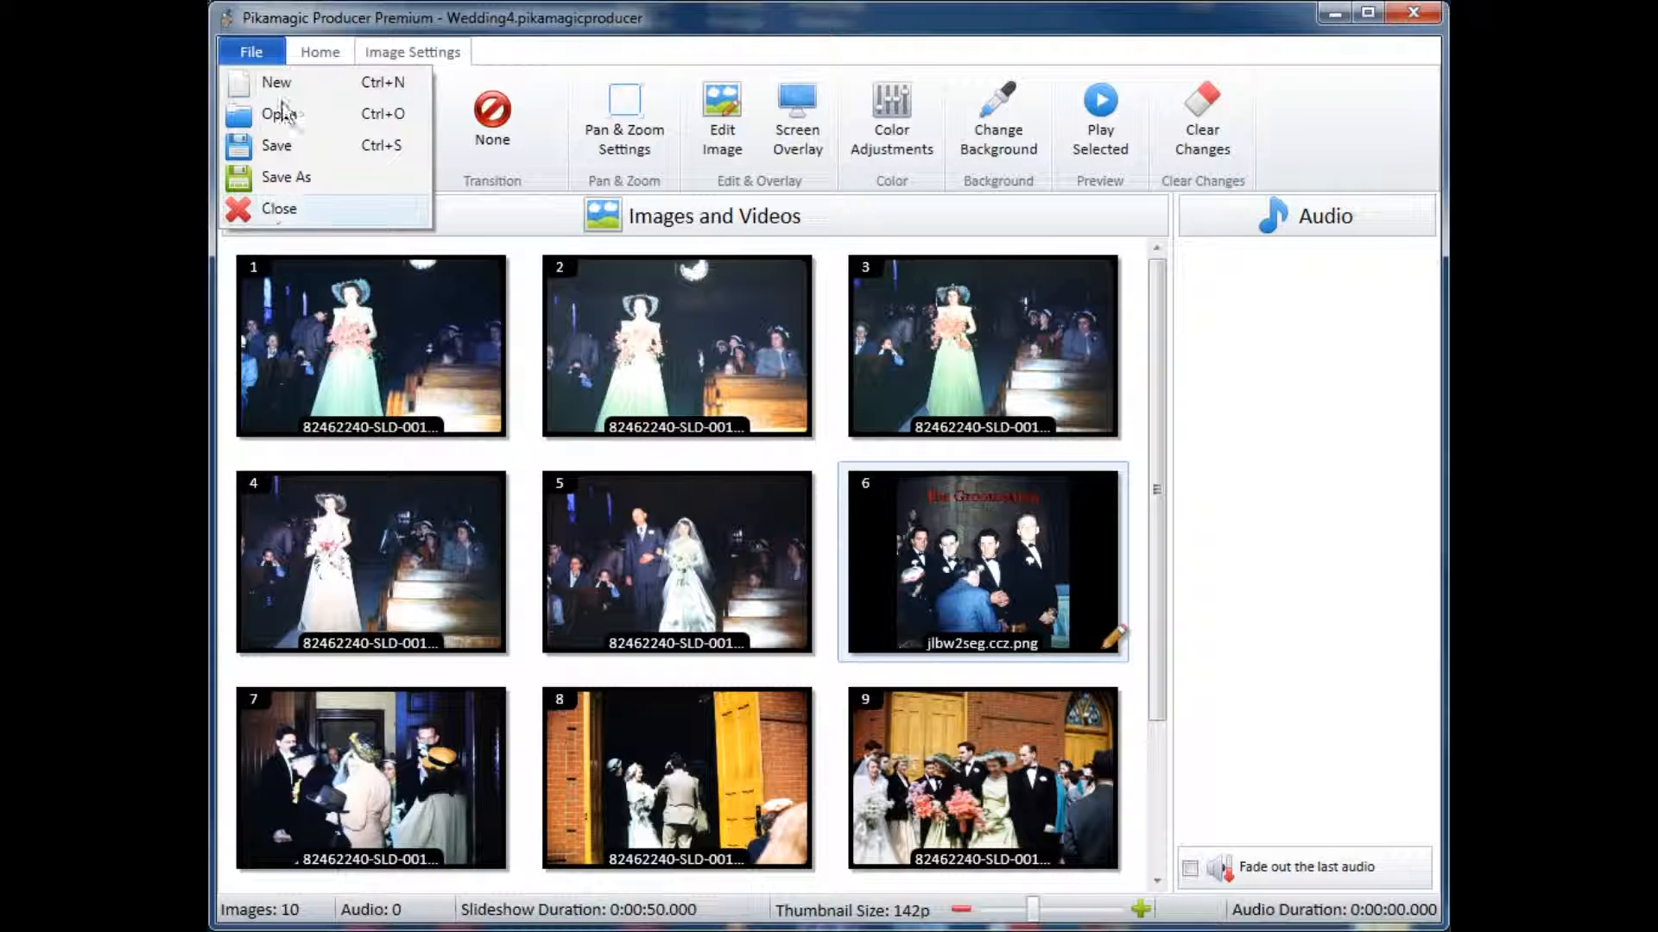
click(688, 21)
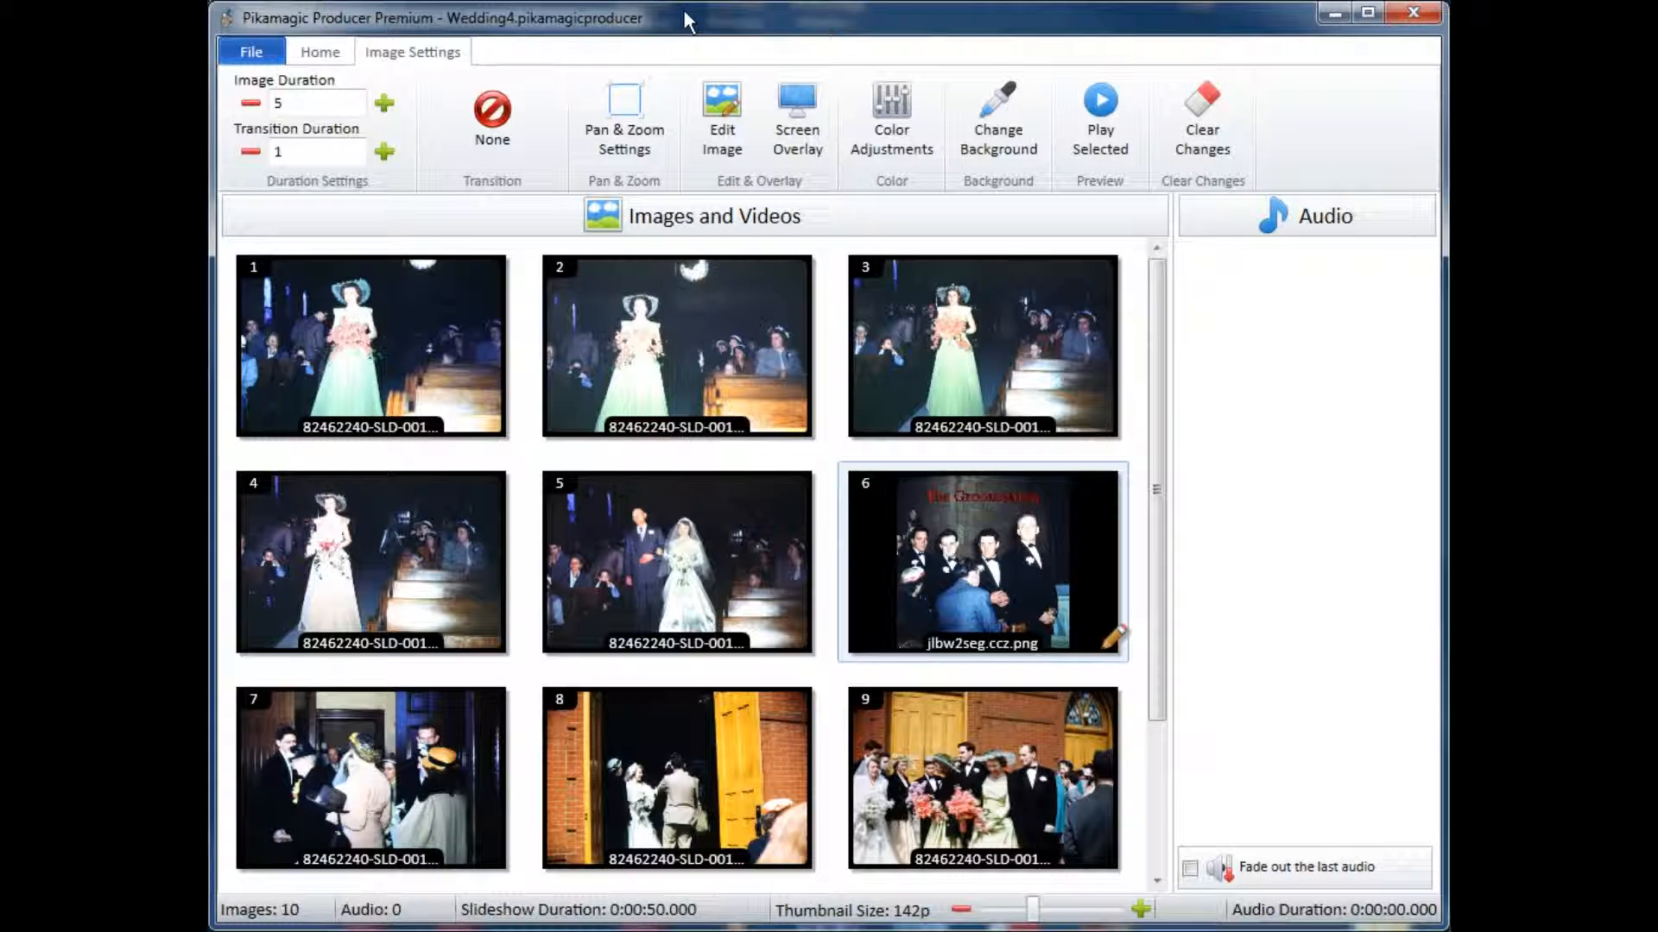